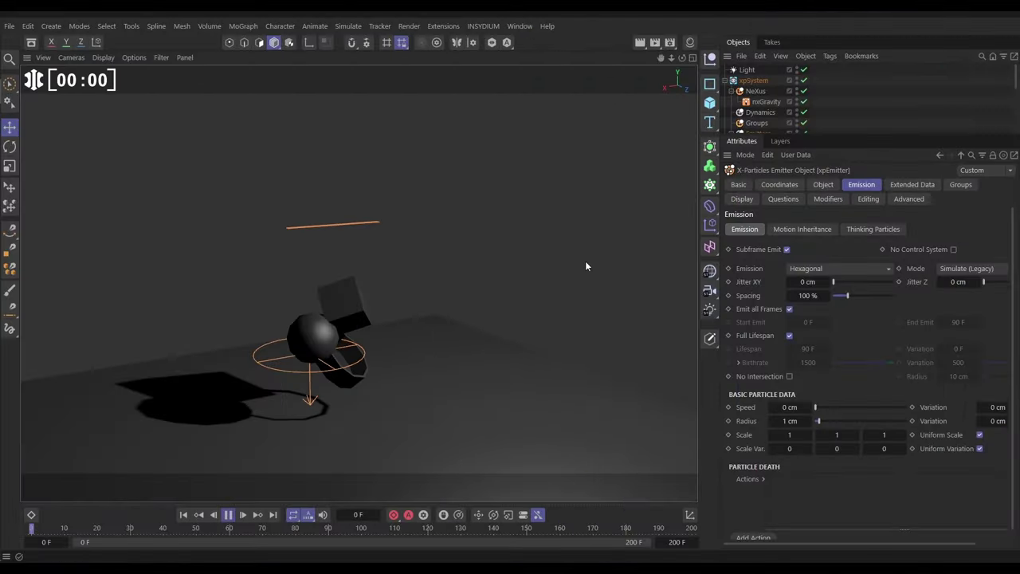
Pause, check nxGravity's 400 cm strength, and replay the simulation from the start to frame 107
left_click(227, 515)
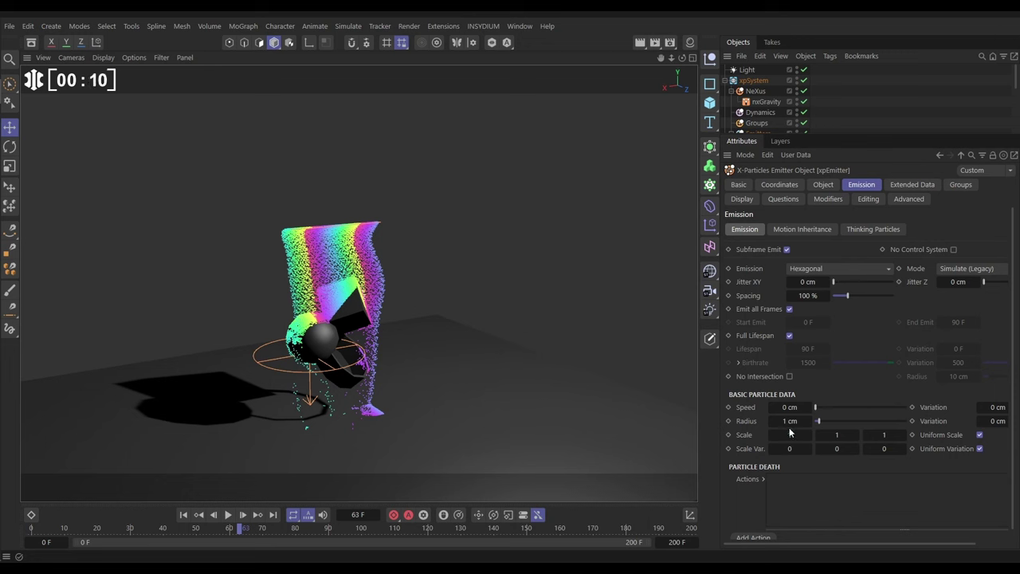
left_click(766, 101)
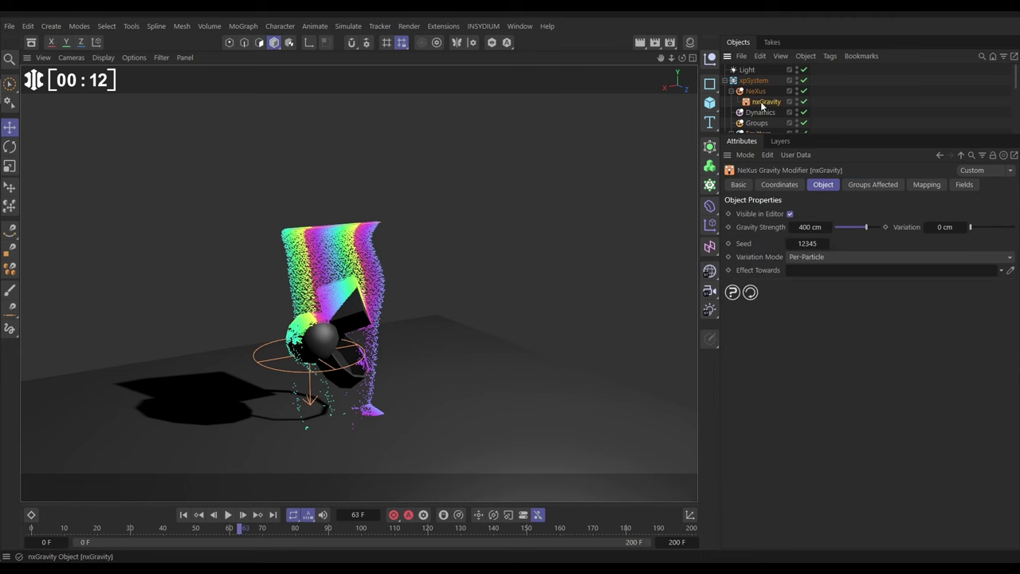
left_click(183, 515)
left_click(228, 514)
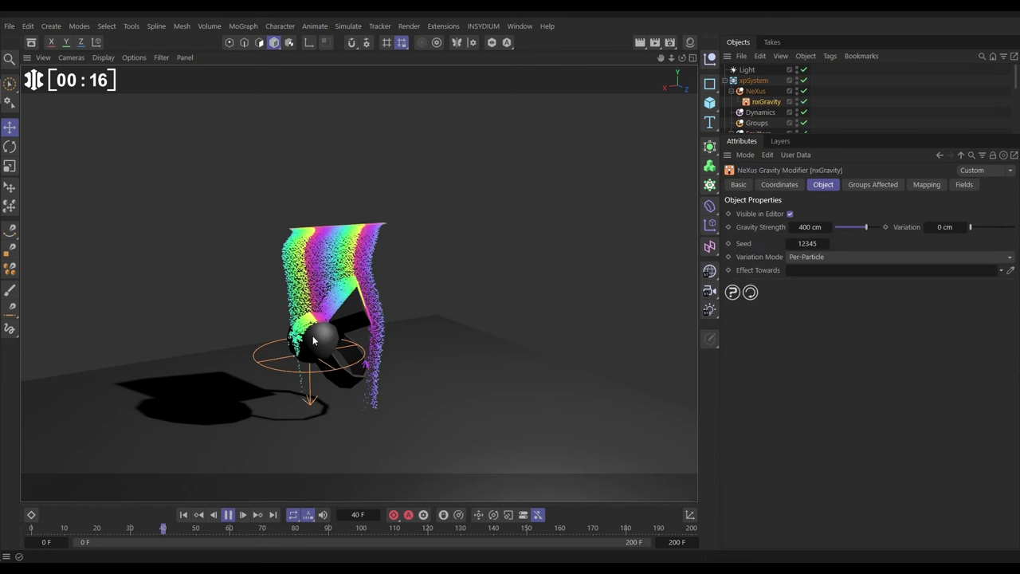
left_click(228, 515)
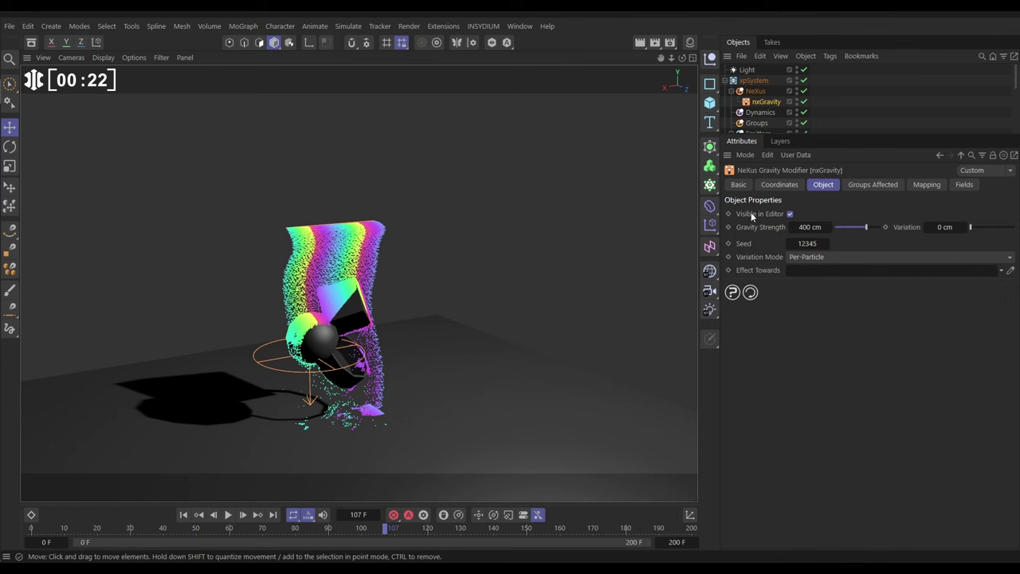
scroll(765, 104, "down", 2)
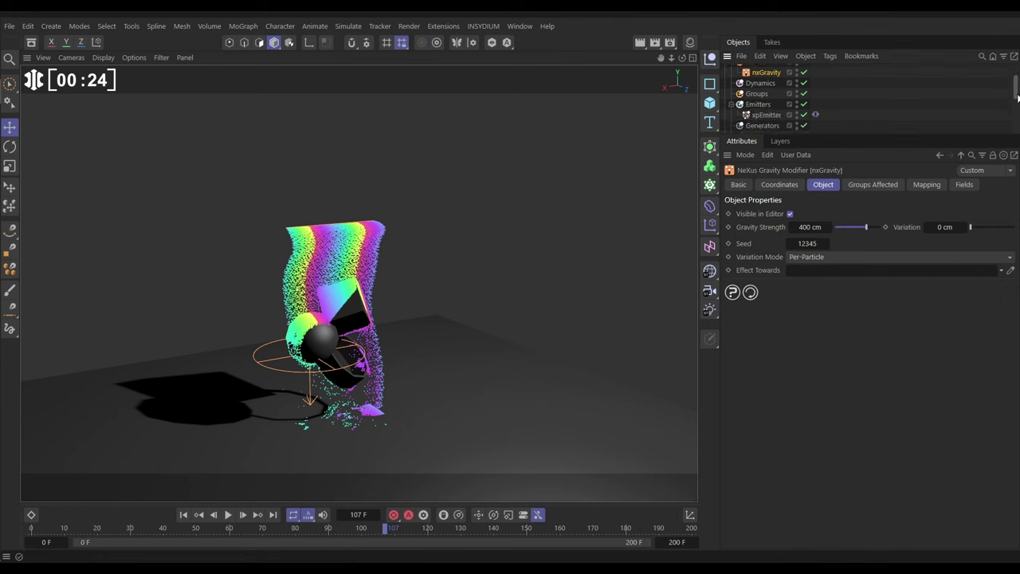
Inspect the xpEmitter's 3D-Linear rainbow Gradient display colouring, then enlarge the Object Manager list
left_click(765, 115)
left_click(742, 199)
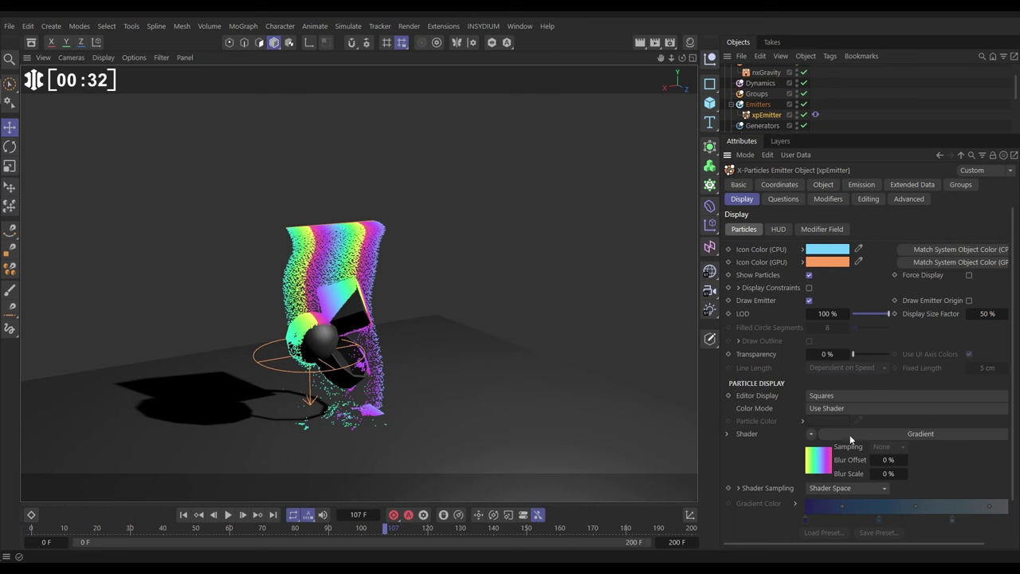
left_click(819, 460)
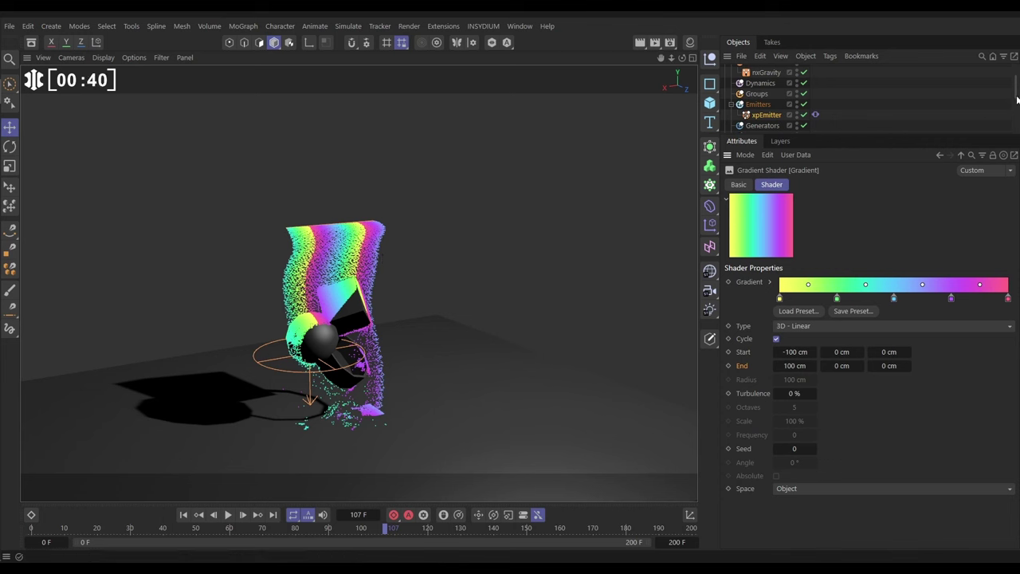
left_click_drag(1017, 102, 1017, 92)
left_click_drag(917, 134, 917, 228)
Add an nxFluids modifier to NeXus and switch its solver from PBD to SPH
left_click(756, 84)
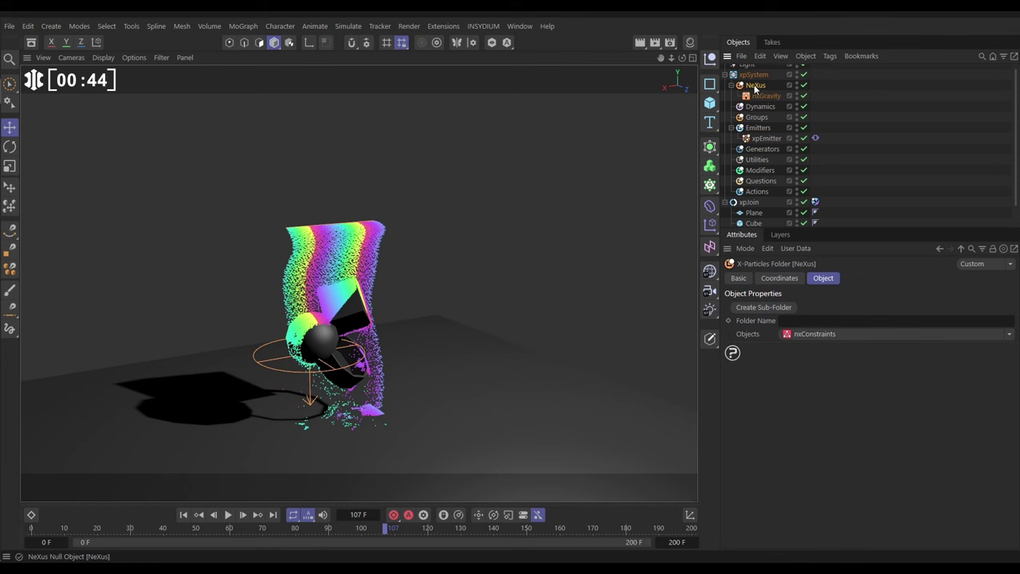
left_click(1009, 334)
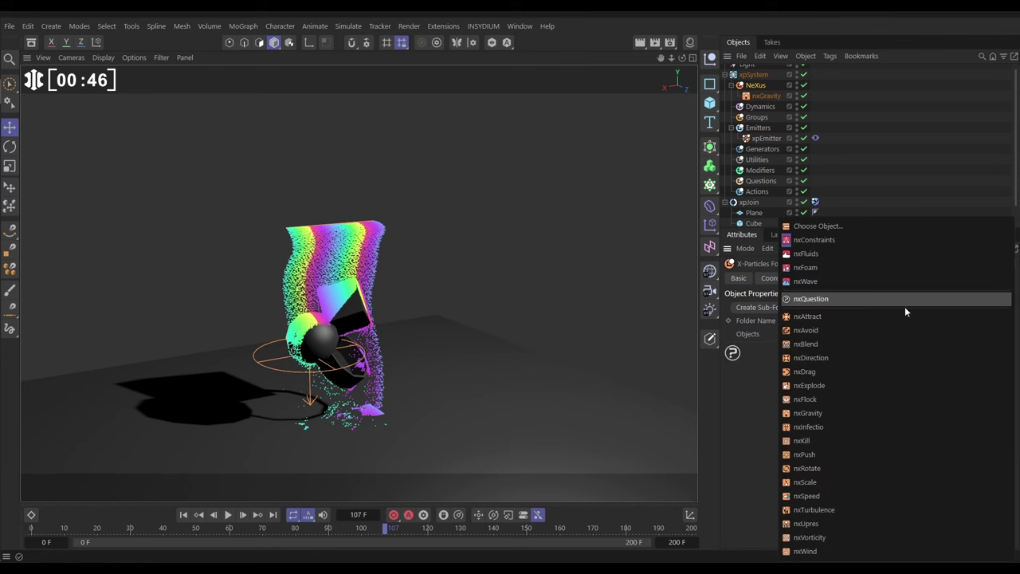
left_click(810, 257)
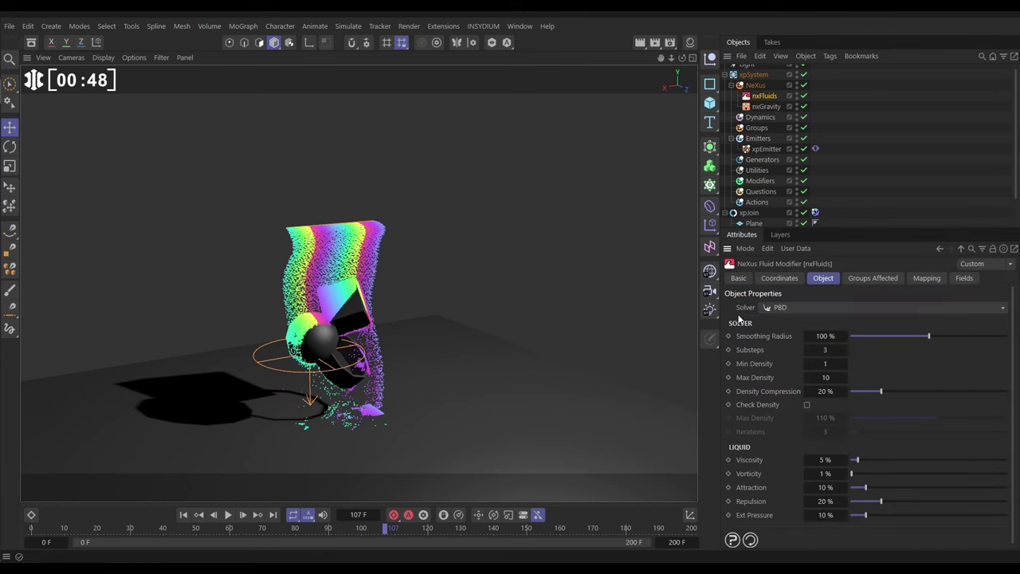
left_click(788, 308)
left_click(787, 330)
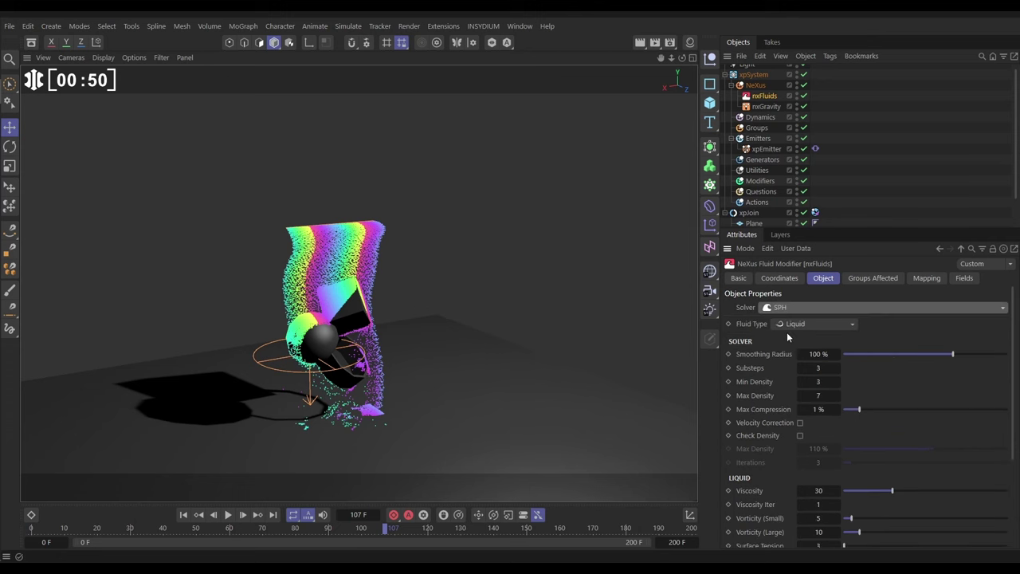
Preview the liquid simulation up to frame 100, then rewind to the start
left_click(183, 514)
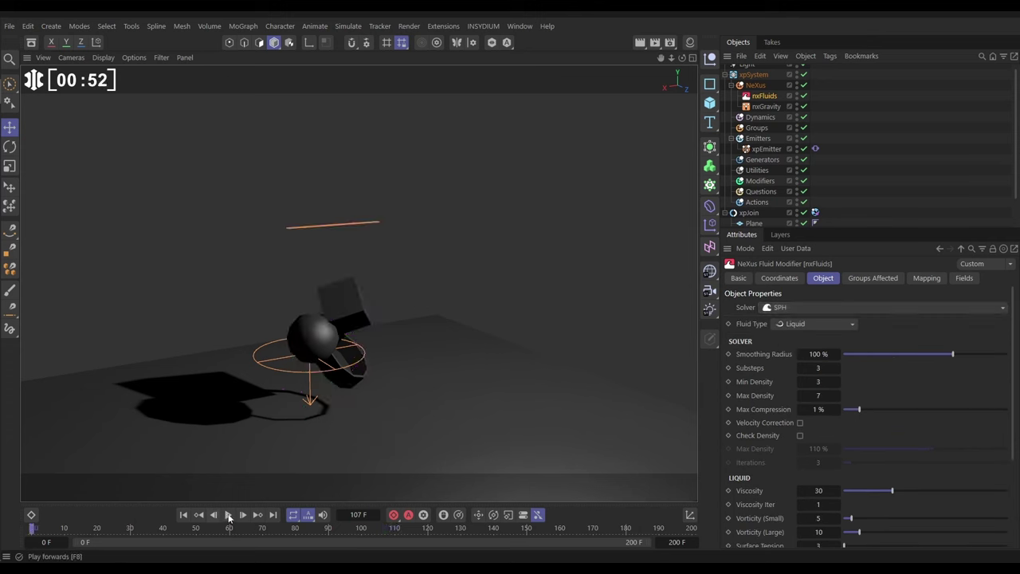
left_click(228, 514)
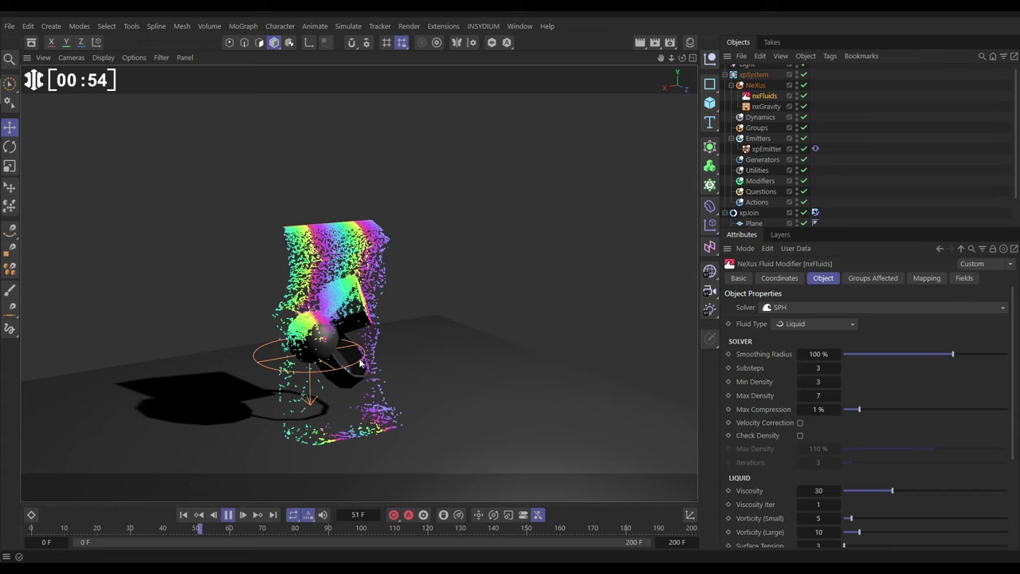
left_click(228, 514)
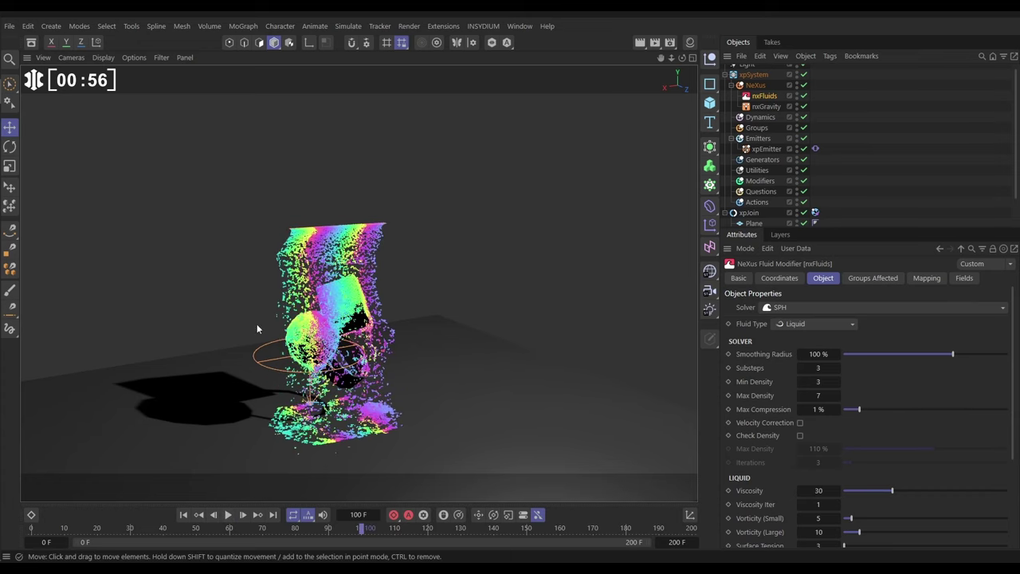
left_click(184, 514)
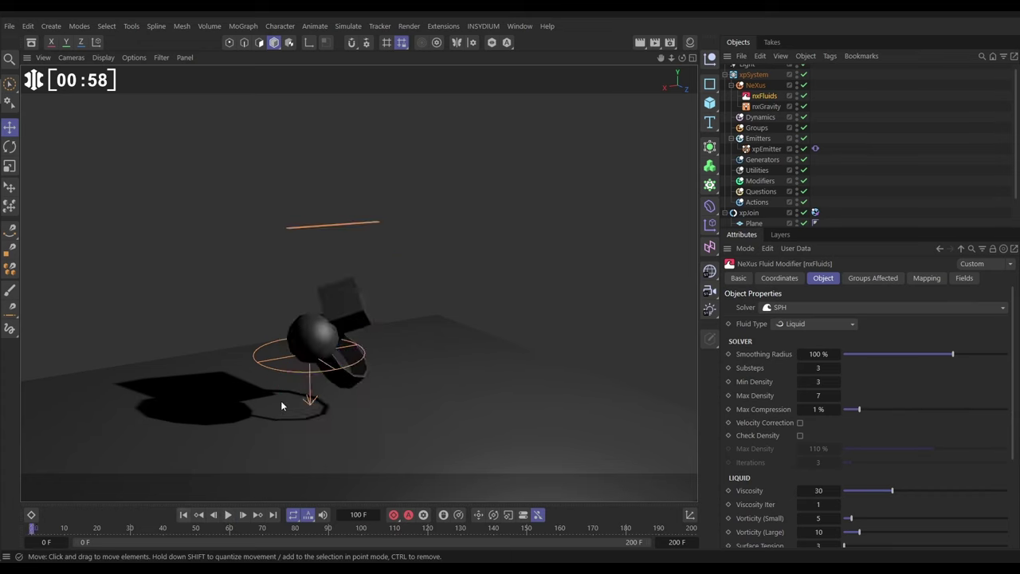
Add an nxConstraints modifier to NeXus with Iterations set to 3
left_click(756, 85)
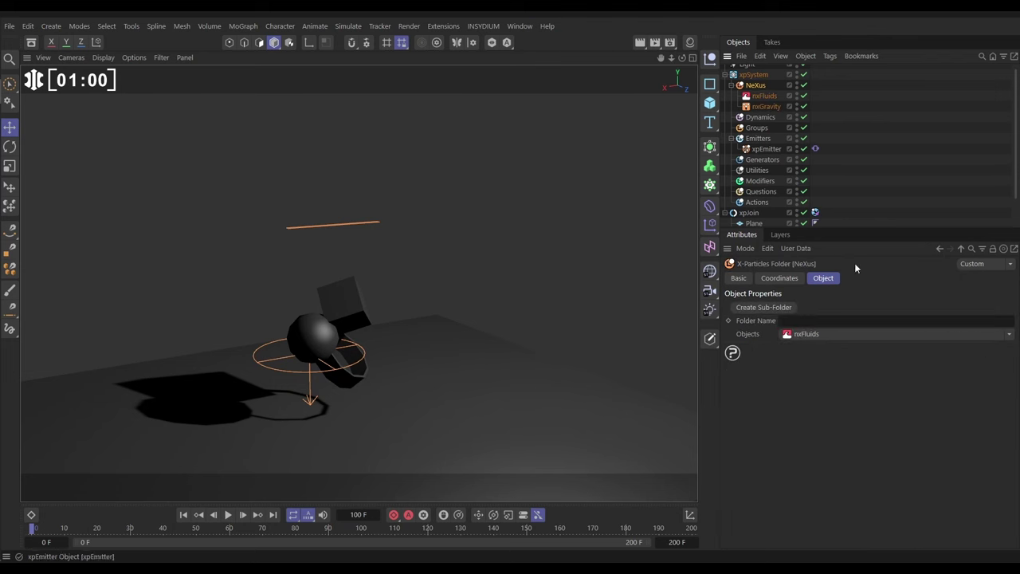
left_click(1009, 335)
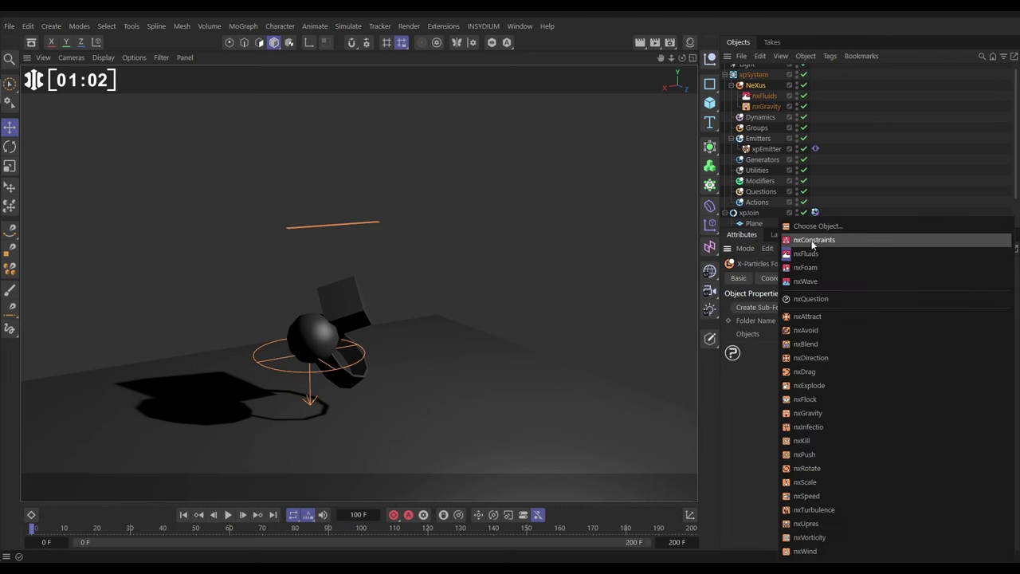
left_click(856, 235)
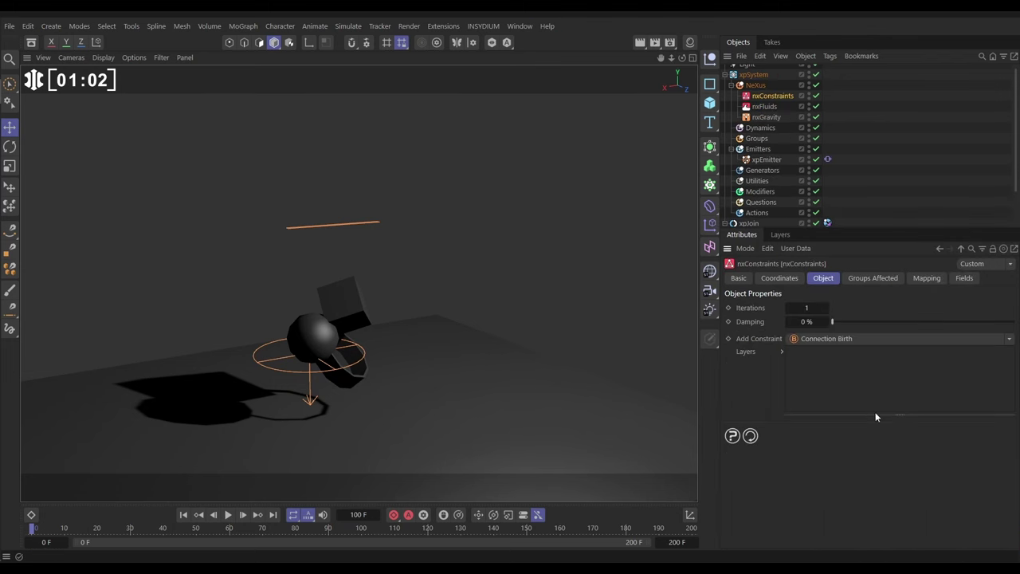
left_click(826, 309)
left_click(827, 310)
Add a Viscosity constraint with 20 cm radius and connection limit 3, then replay the simulation
left_click(1009, 338)
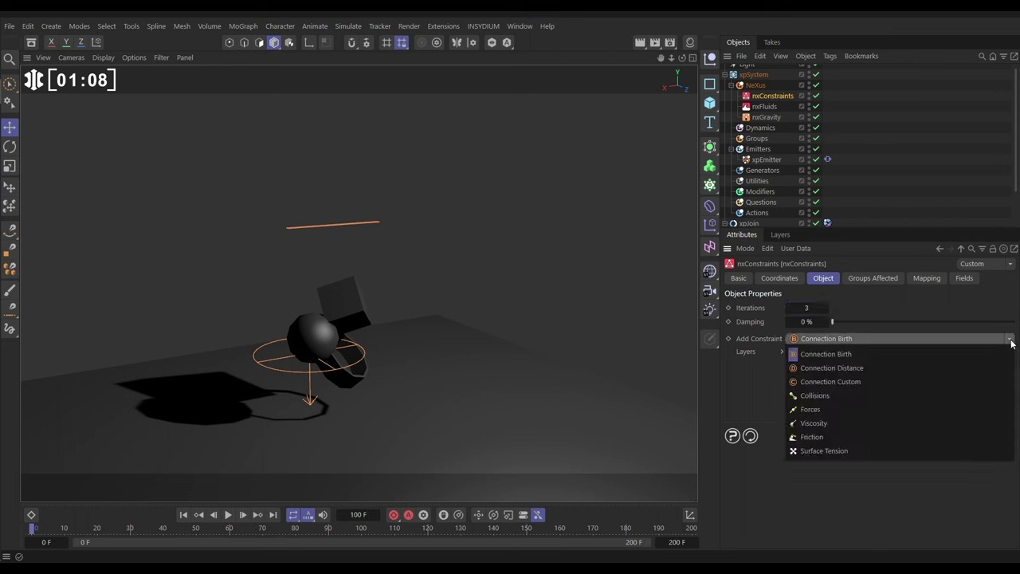
left_click(814, 425)
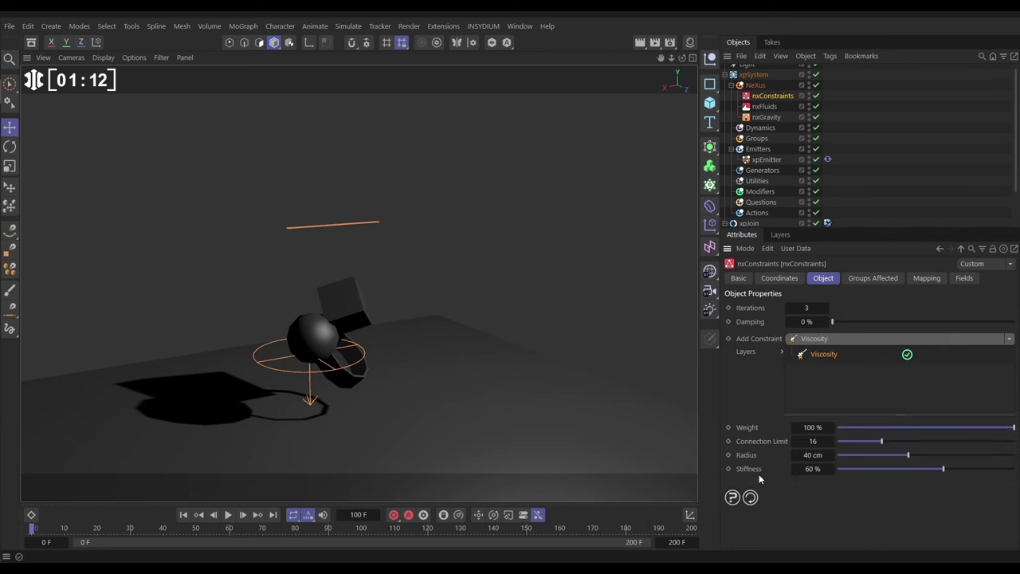
left_click(813, 454)
type("20")
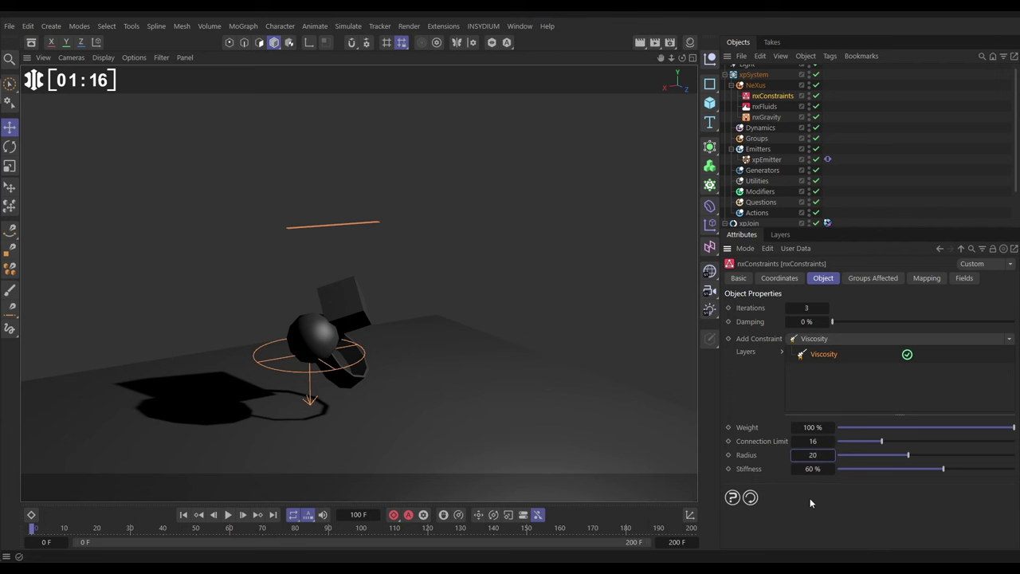
key("Return")
left_click(813, 440)
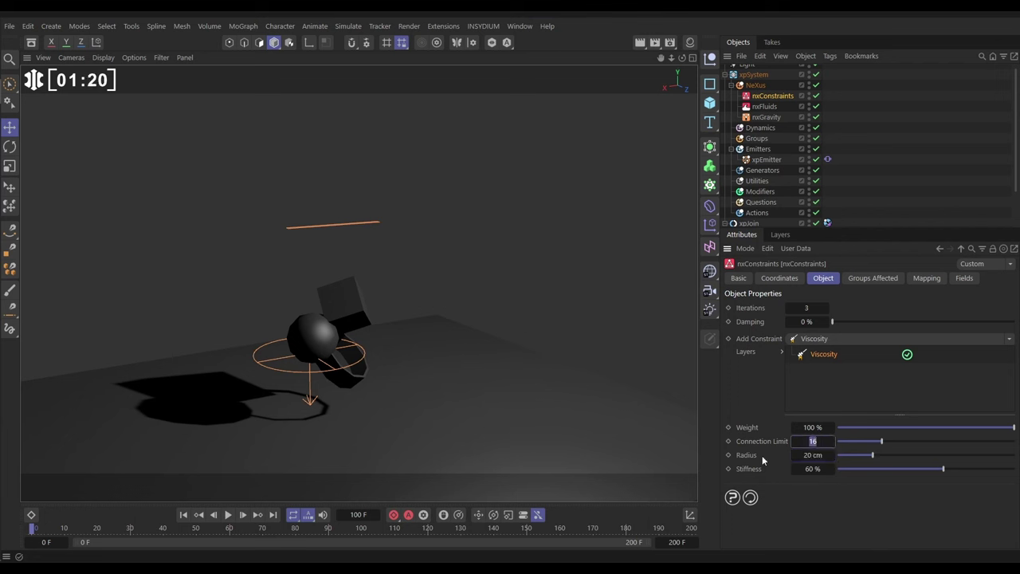
type("3")
key("Return")
left_click(228, 515)
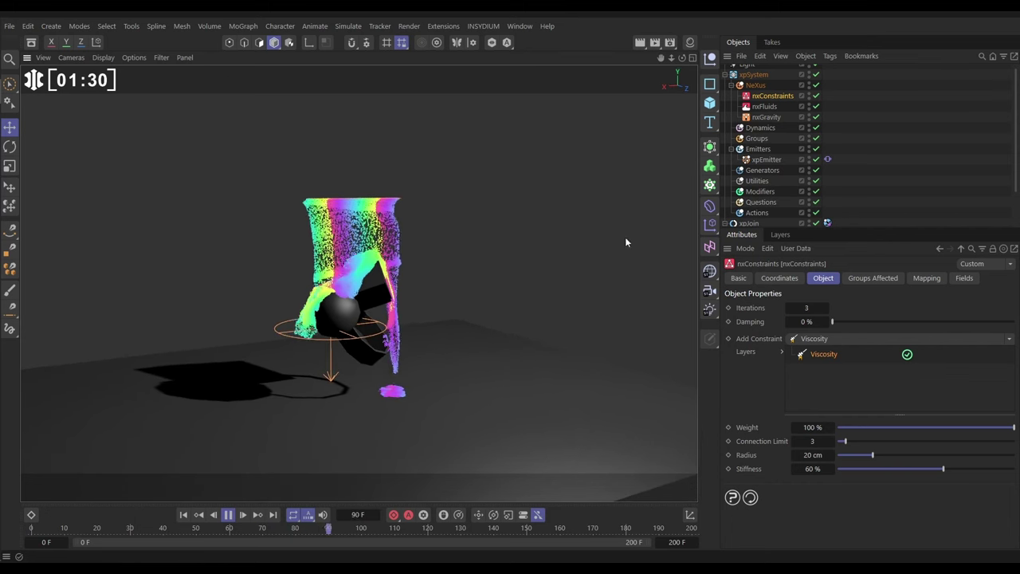
left_click(810, 116)
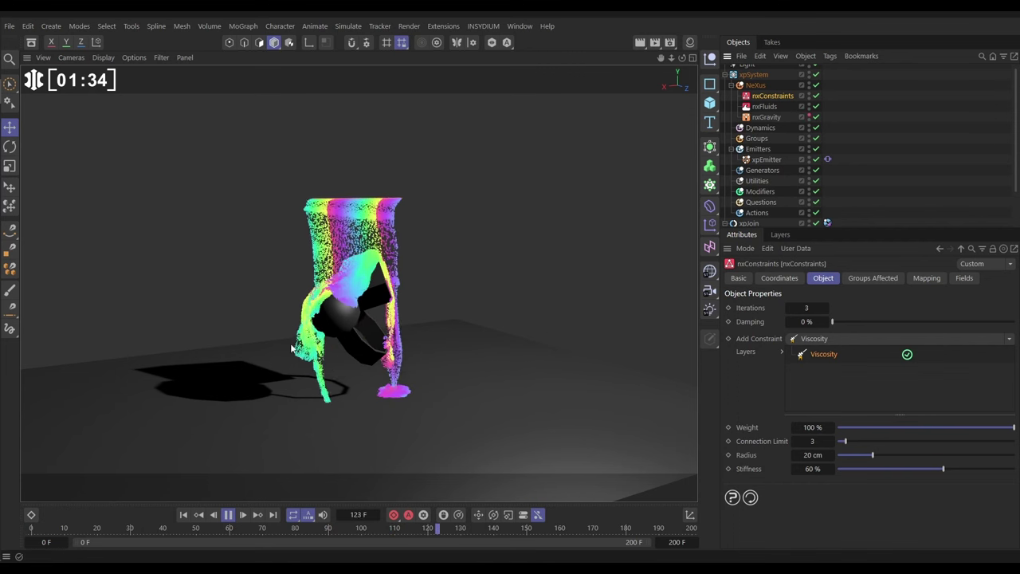
Stop at frame 135 and add an xpOpenVDBMesher generator with xpEmitter as its source
left_click(228, 514)
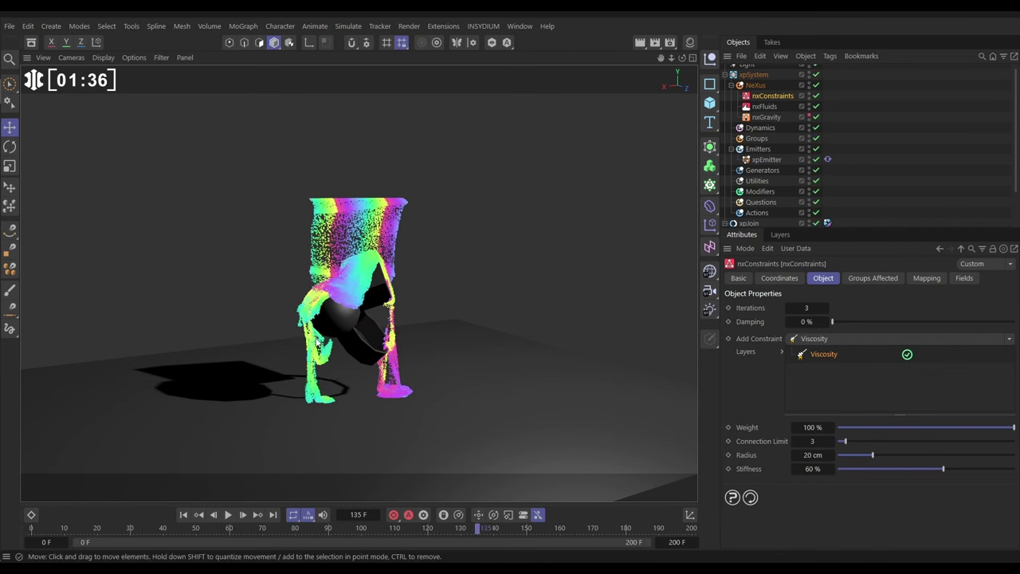
left_click(762, 170)
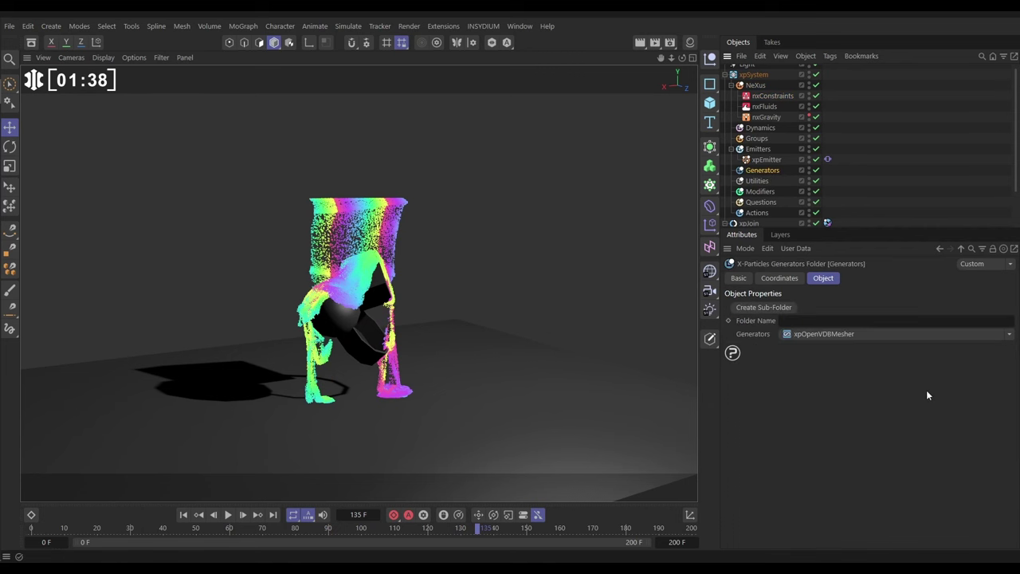
left_click(1009, 336)
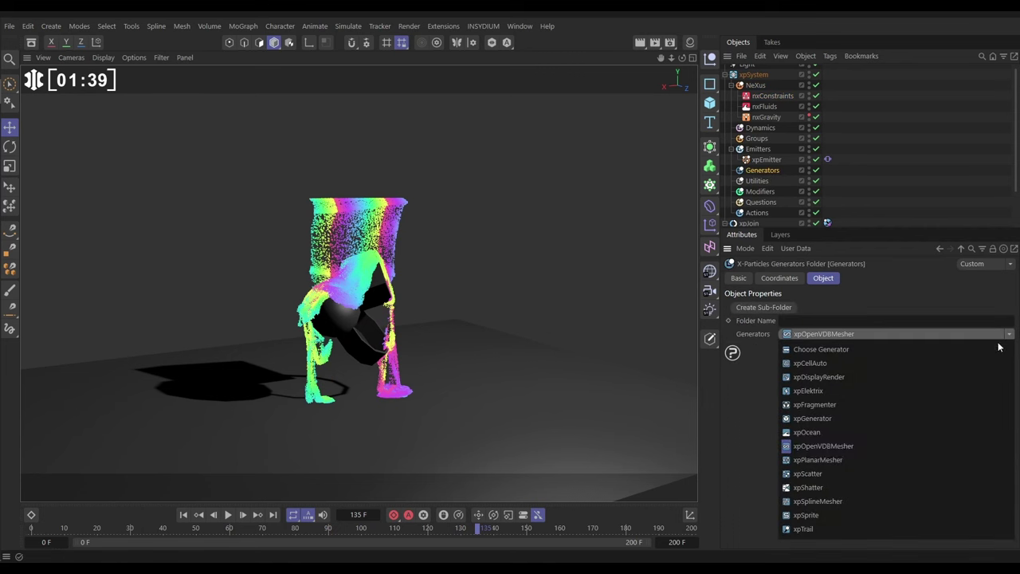
left_click(827, 447)
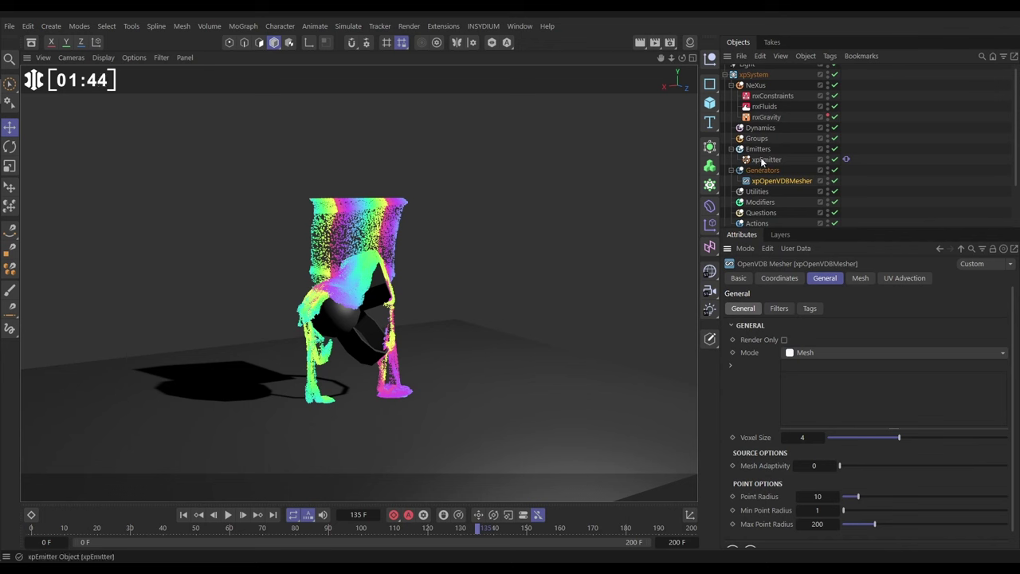
left_click_drag(767, 161, 814, 391)
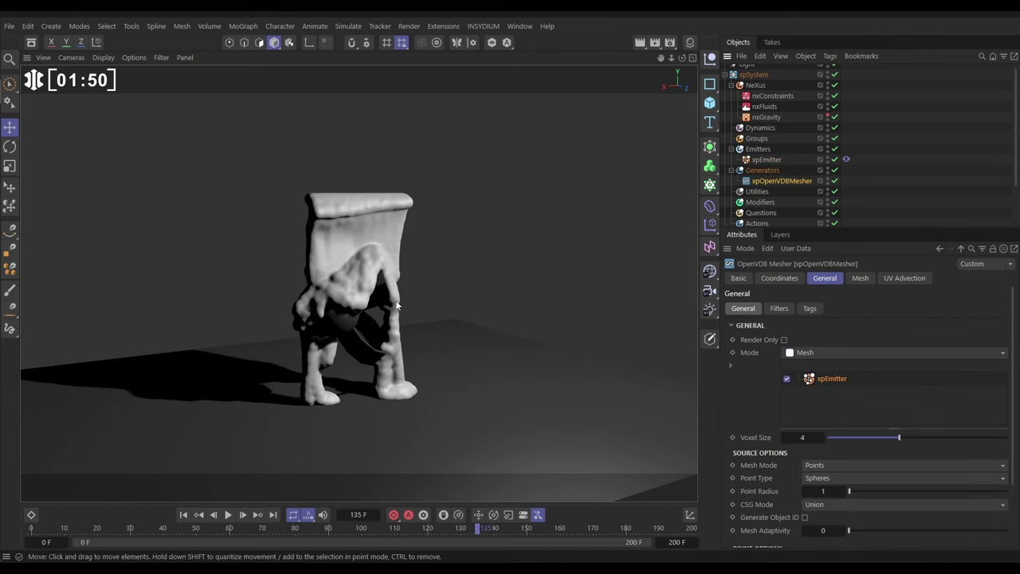
Show the mesh in Gouraud shading with wireframe lines and reframe the view on it
key("n")
key("b")
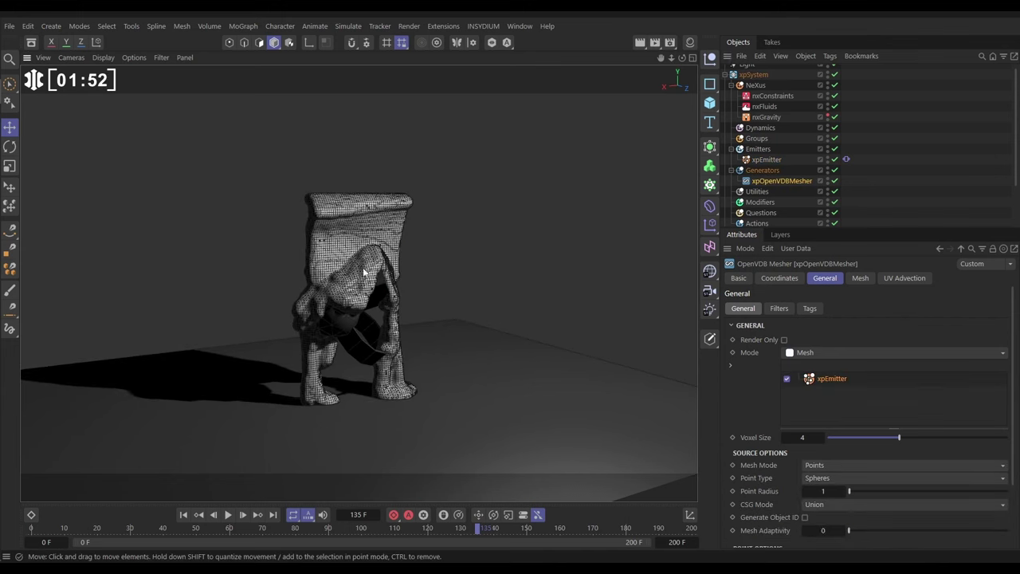
scroll(375, 286, "up", 5)
left_click_drag(376, 263, 354, 264, "alt")
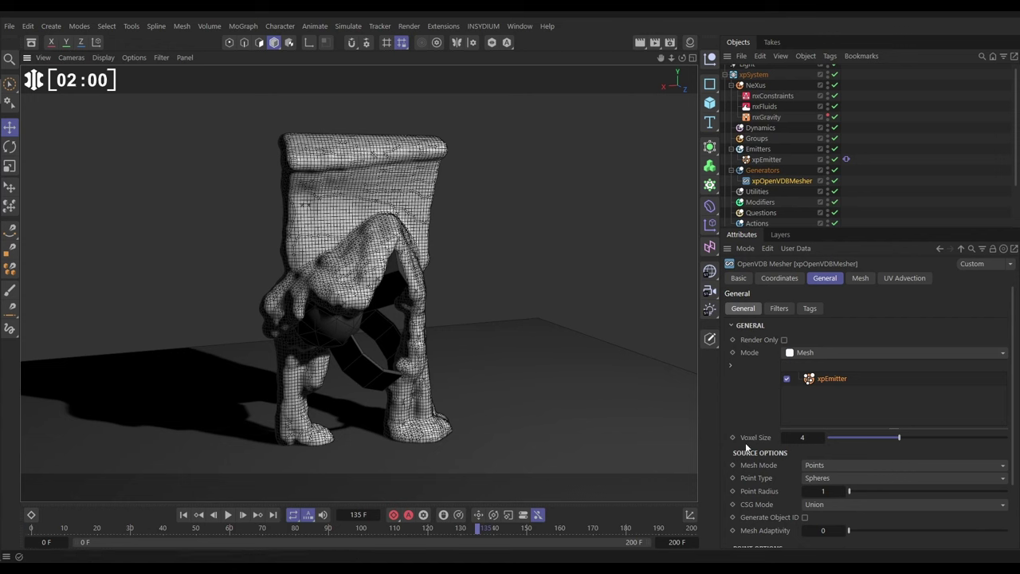
Change the OpenVDB mesher's Voxel Size from 4 to 3
left_click(803, 440)
type("3")
key("Return")
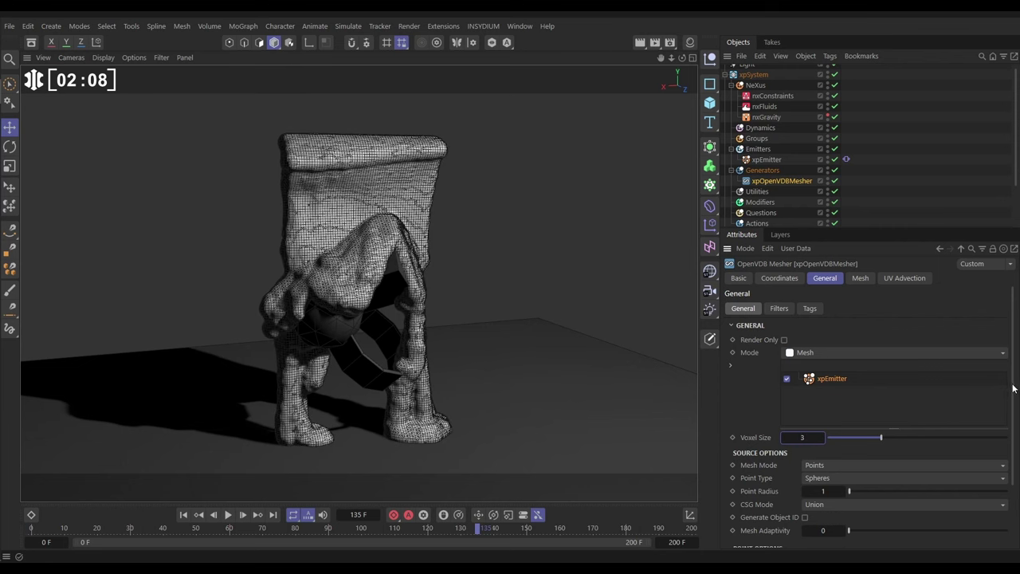
scroll(1008, 394, "down", 3)
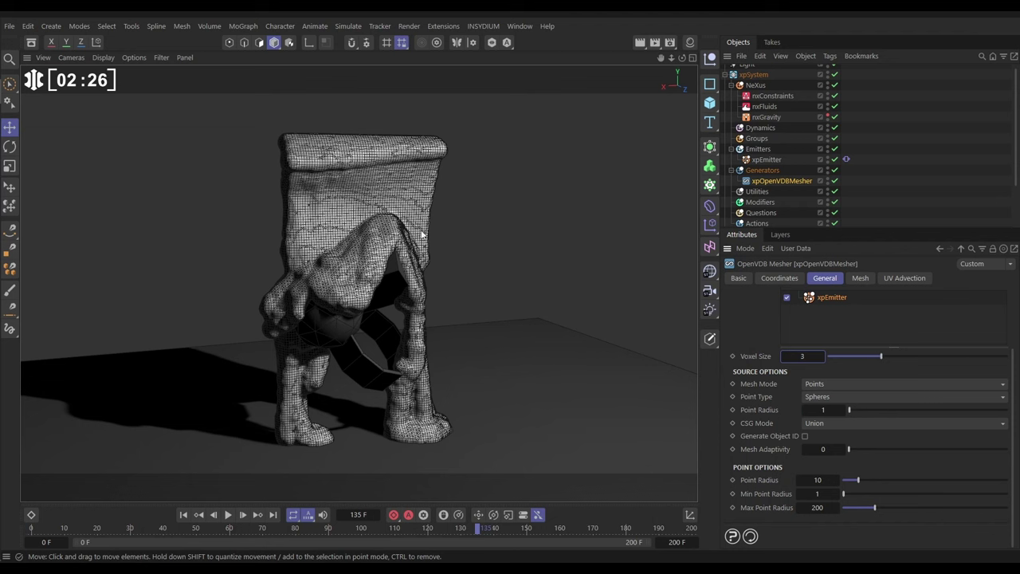
Step the mesher's Point Radius down from 10 to 2
left_click(801, 480)
left_click(800, 481)
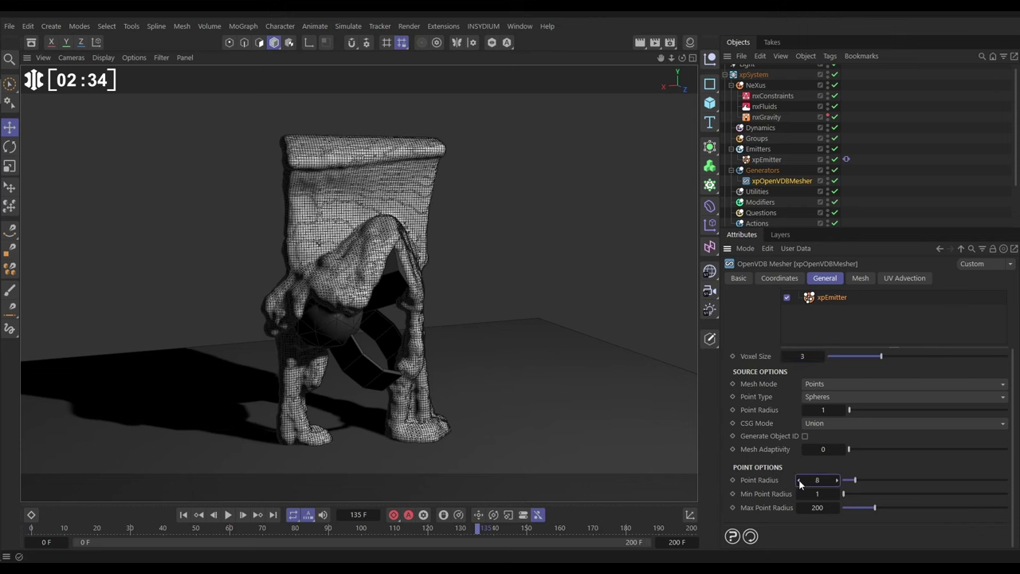
left_click(801, 481)
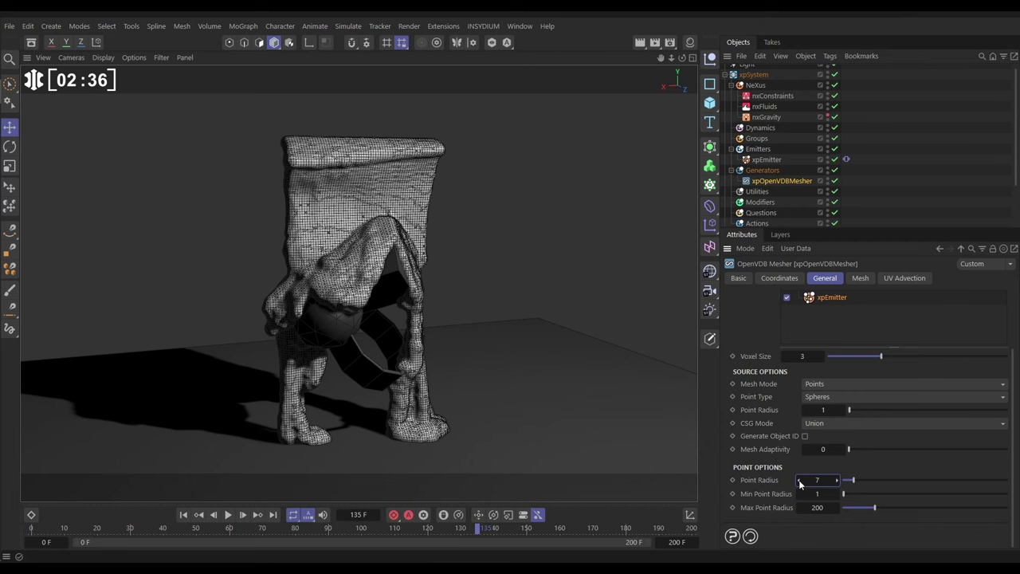
left_click(800, 481)
left_click(800, 480)
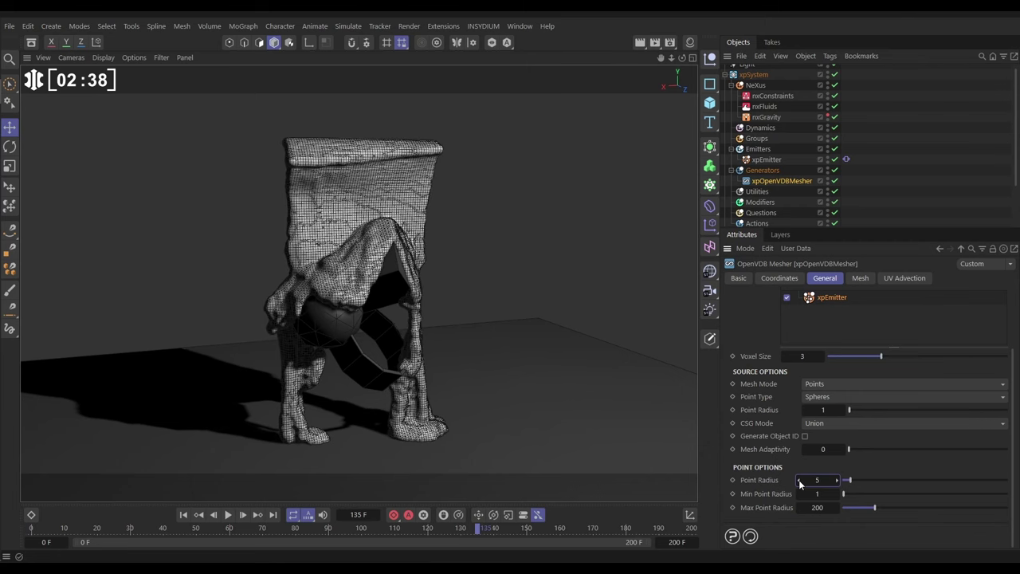
left_click(800, 481)
left_click(800, 481)
left_click(801, 481)
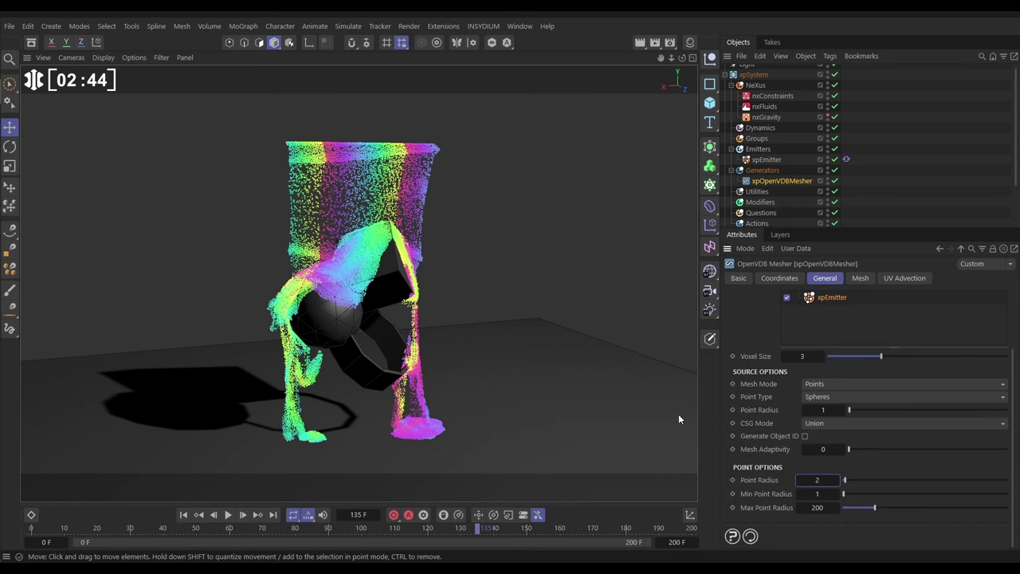
Raise the Point Radius back to 5 and view the mesh in plain Gouraud shading
left_click(838, 481)
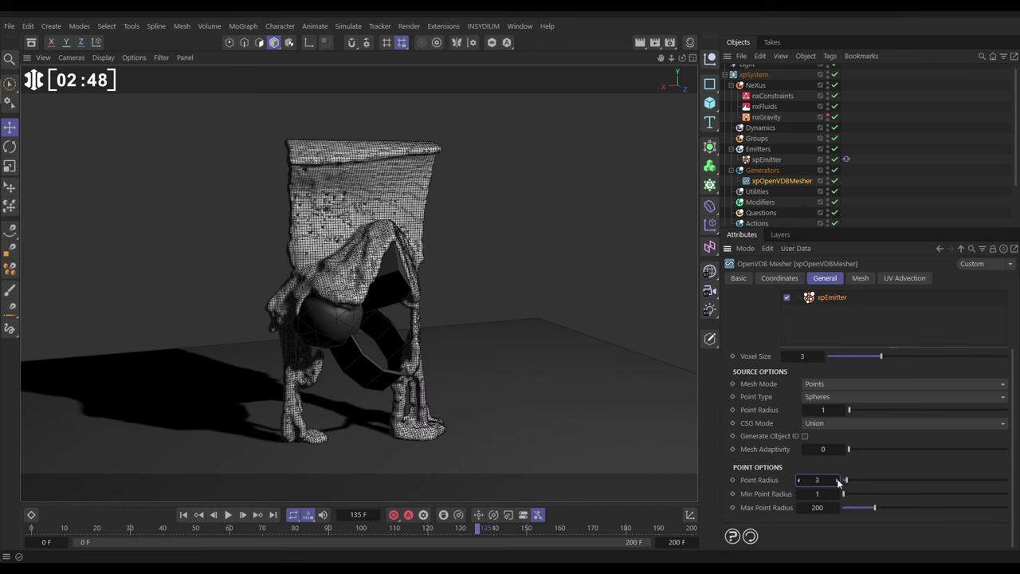
left_click(838, 481)
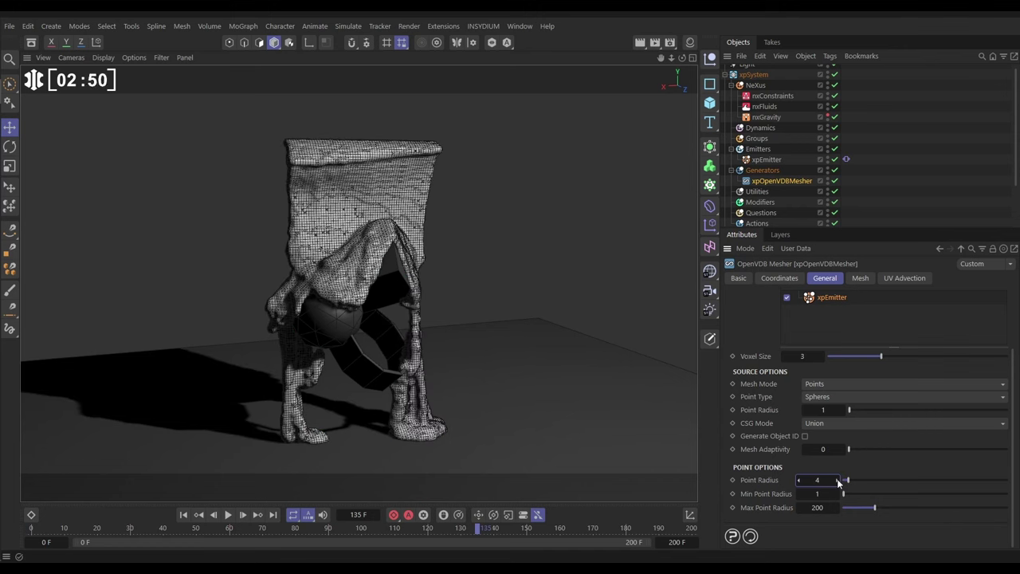
left_click(838, 481)
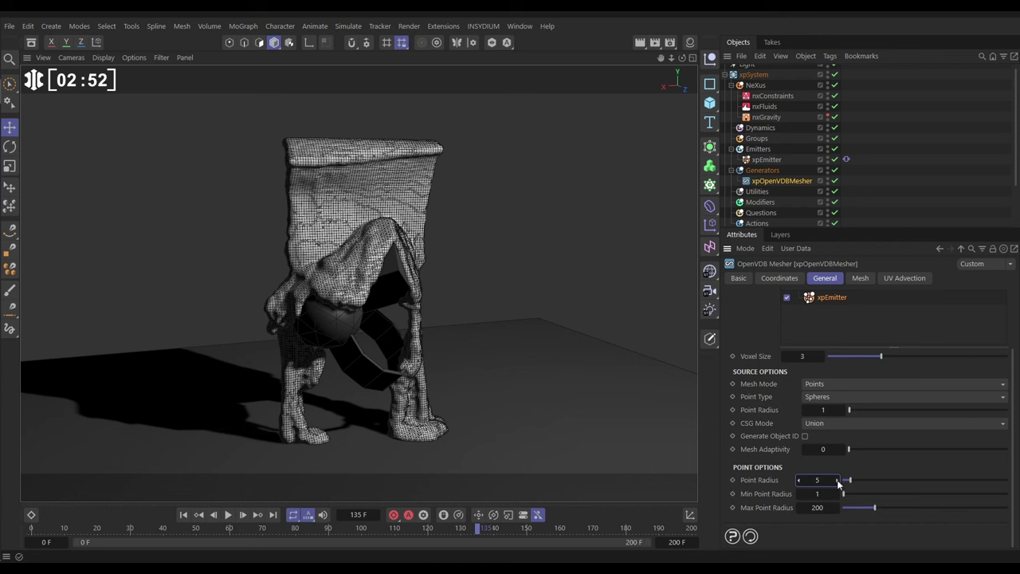
key("n")
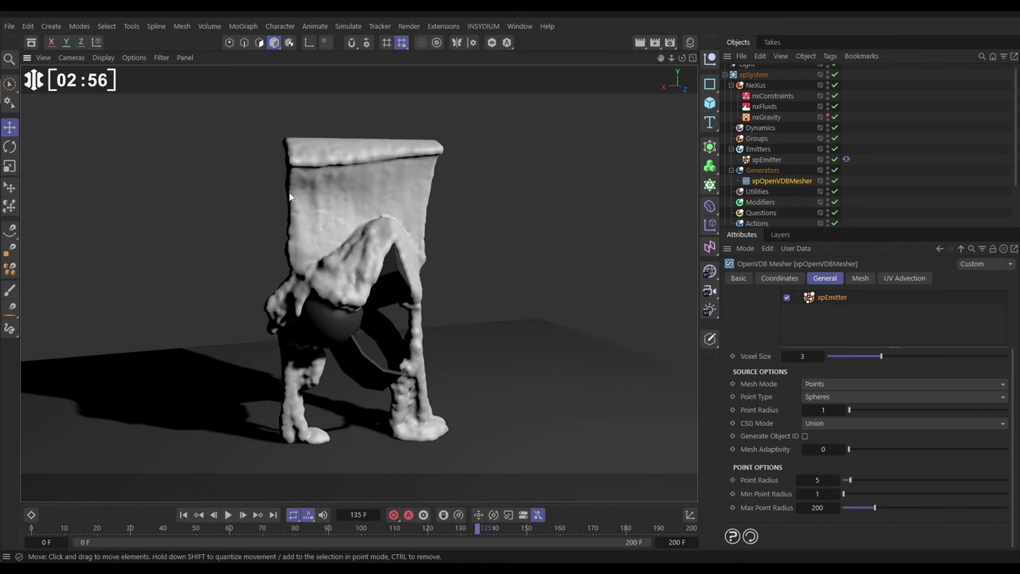
left_click_drag(330, 191, 366, 240, "alt")
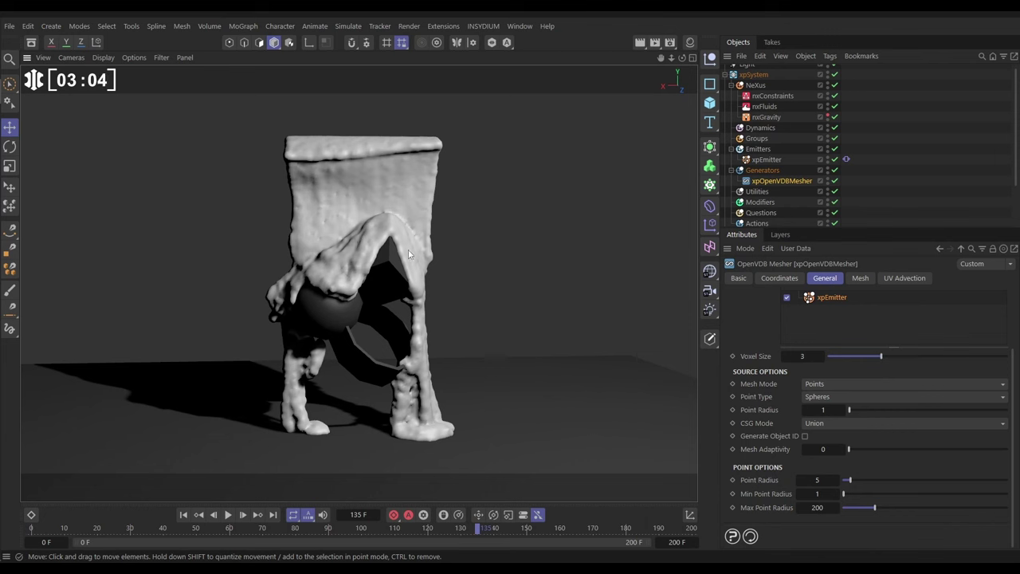
Turn on Use Filters in the mesher and delete the Median filter
scroll(1018, 411, "up", 3)
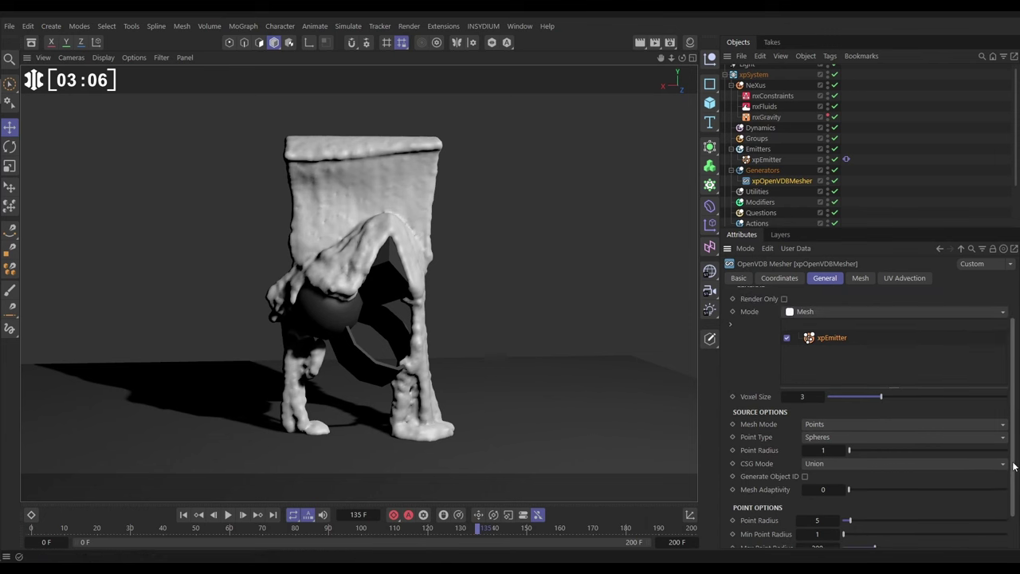
left_click(779, 309)
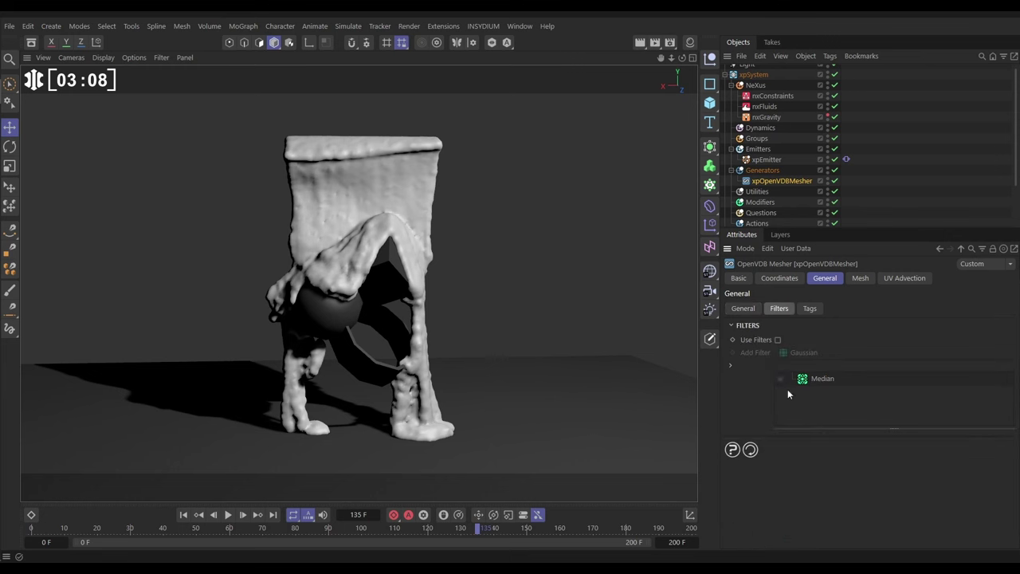
left_click(777, 340)
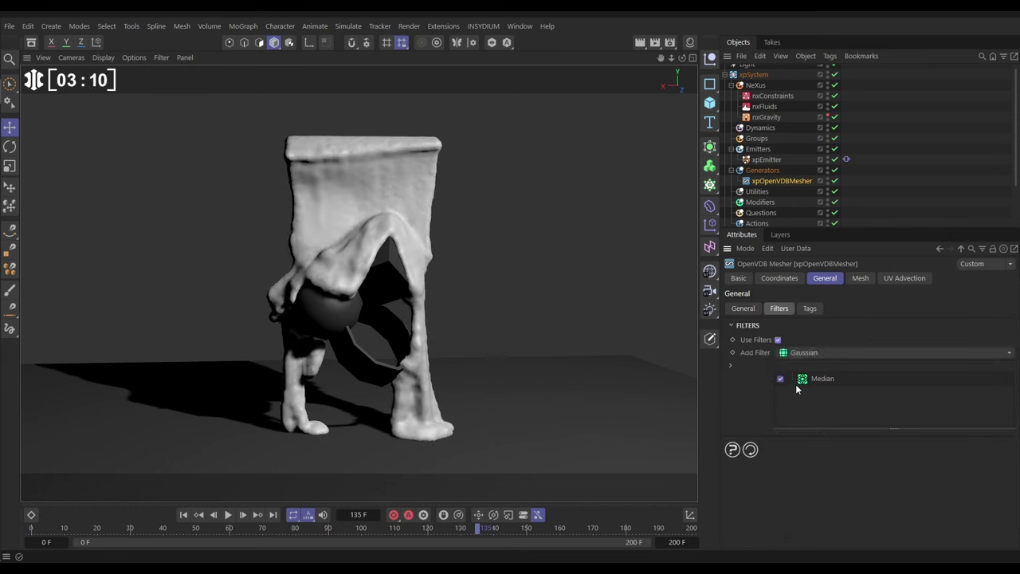
left_click(822, 378)
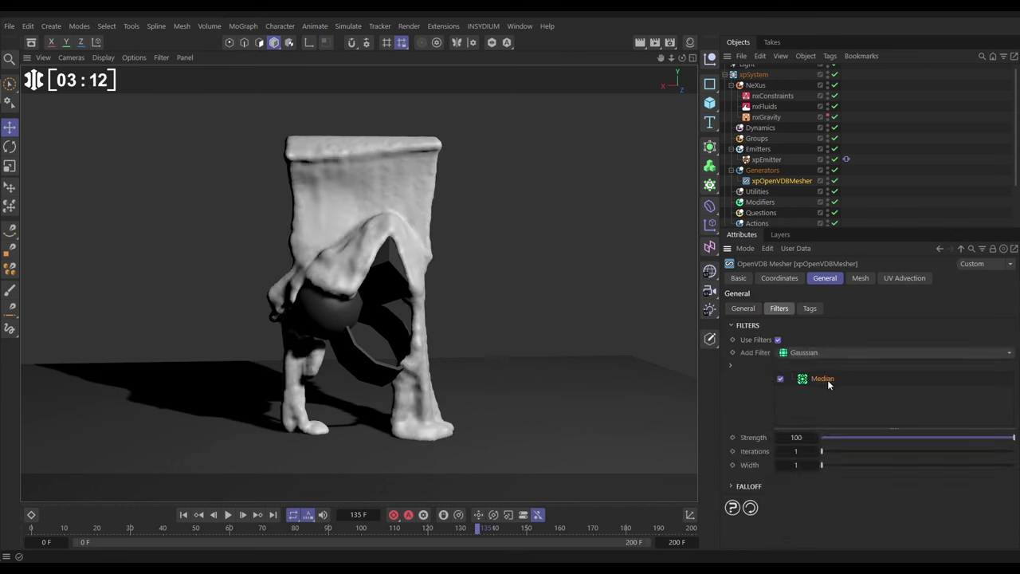
key("Delete")
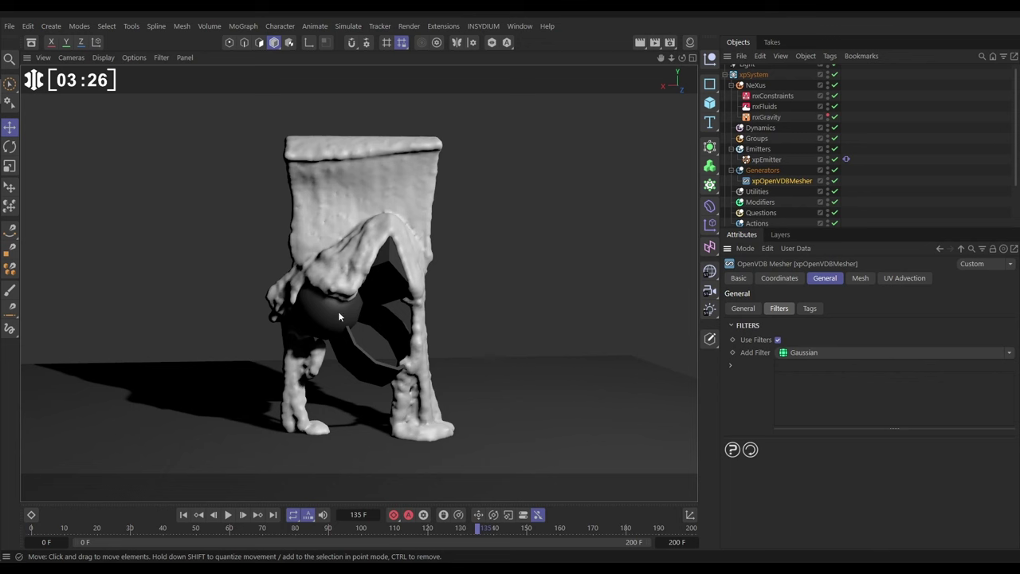
Add a Curvature filter and set its Iterations to 10
left_click(1009, 352)
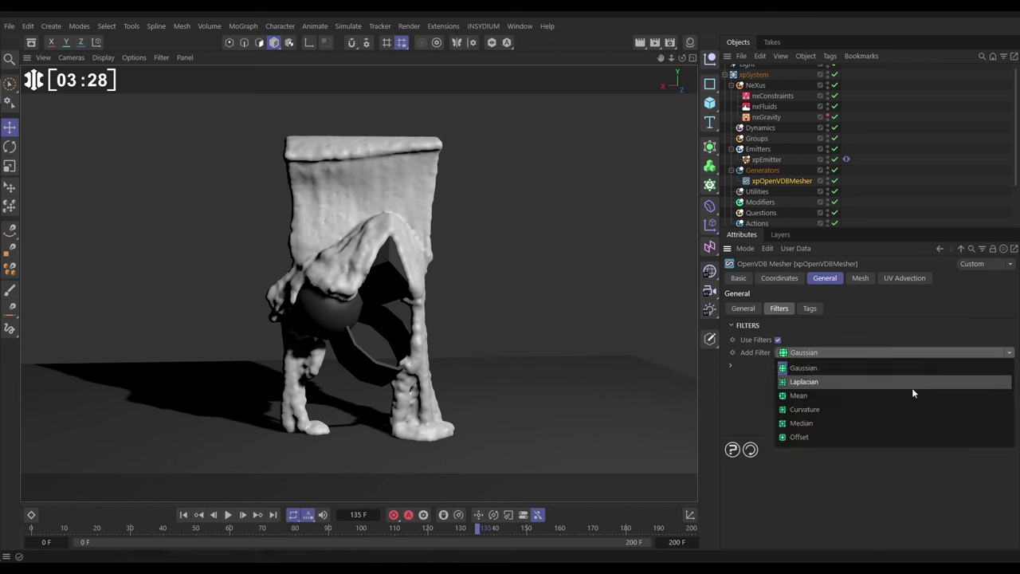
left_click(804, 409)
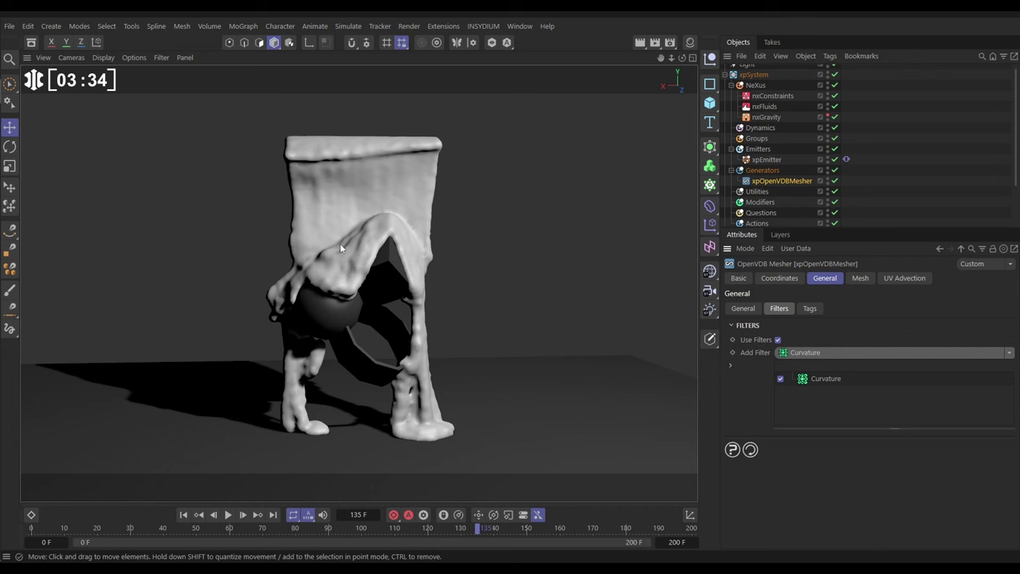
left_click(820, 378)
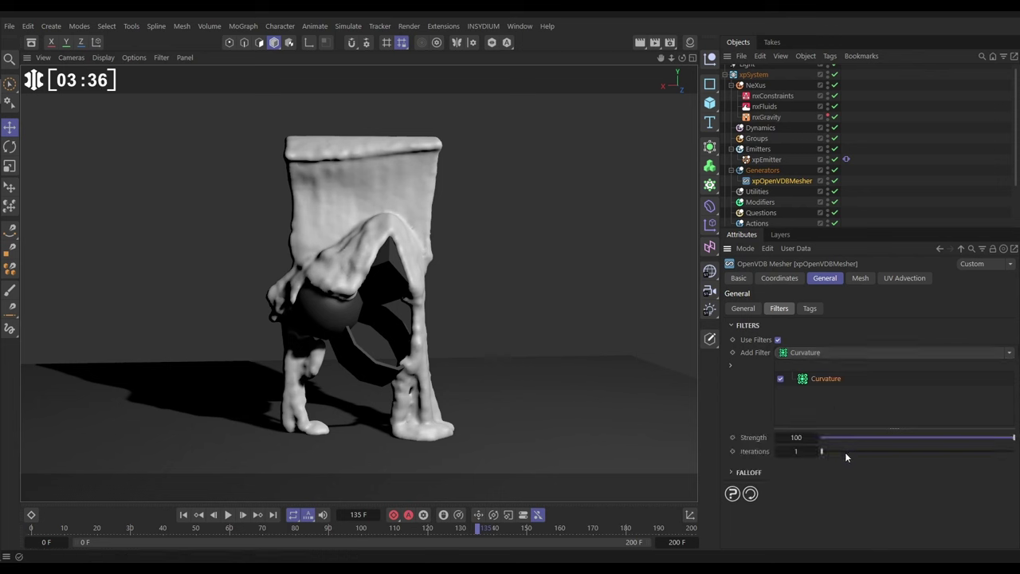
left_click_drag(832, 452, 1007, 461)
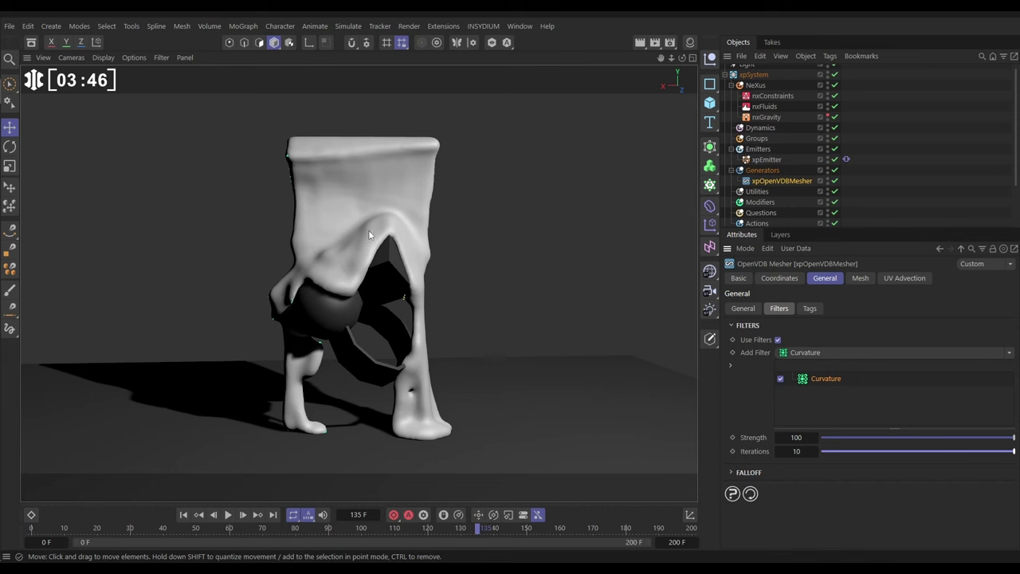
Replay the smoothed fluid mesh from the first frame and pause at frame 117
key("shift+f")
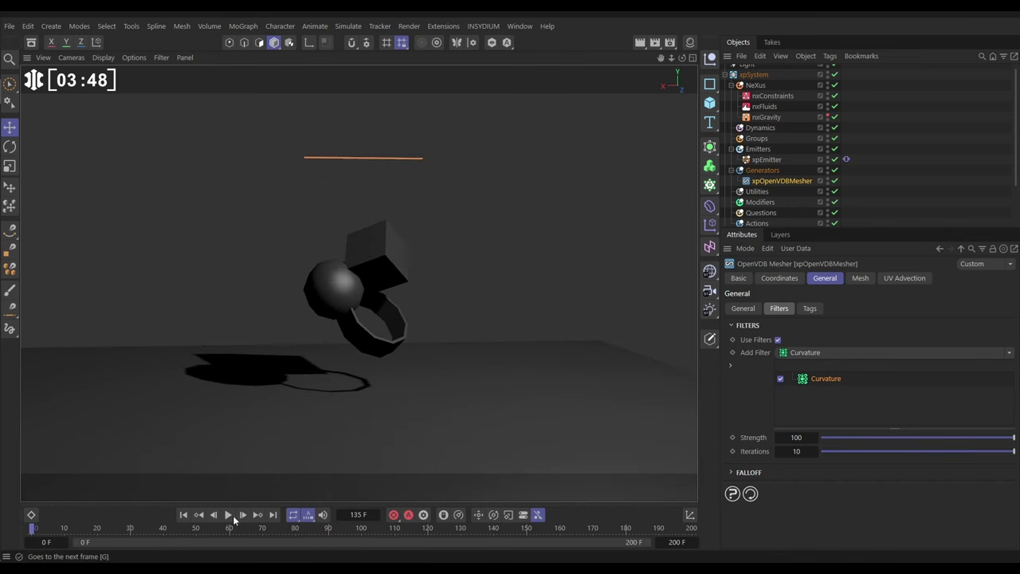
left_click(229, 515)
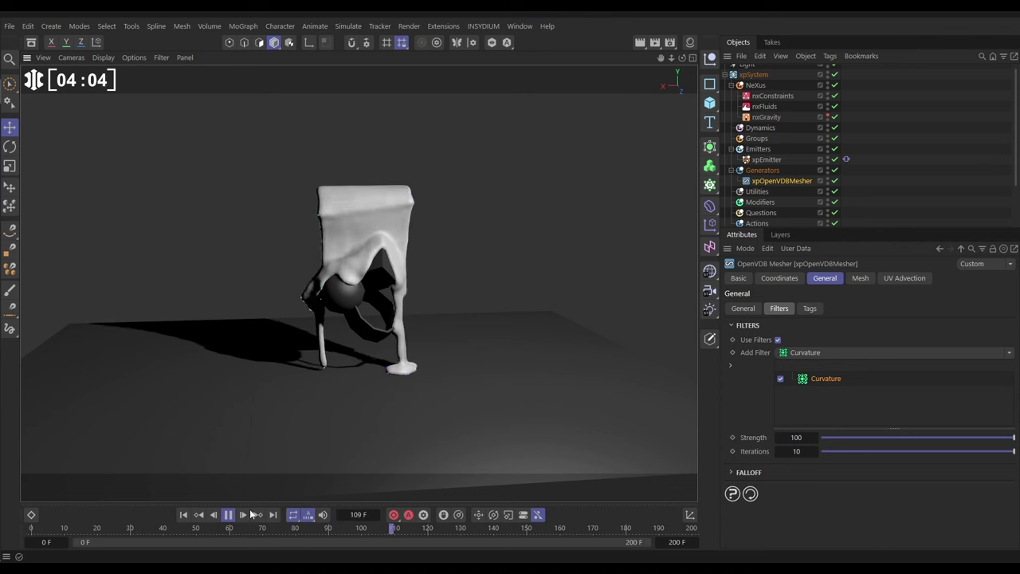
key("F7")
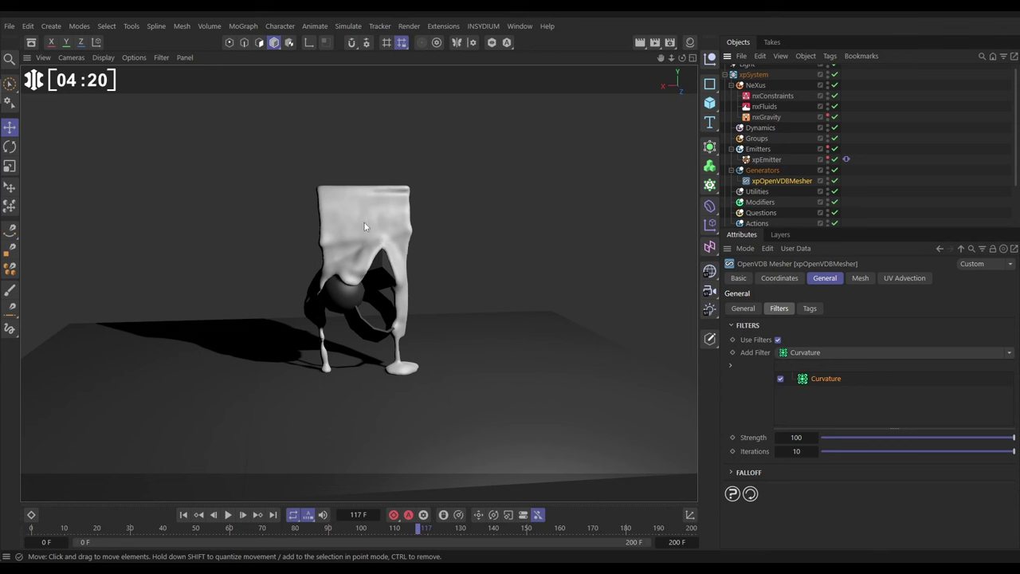
Enable Transfer Point Color in the mesher's Tags options, creating a vertex colour tag
left_click(809, 309)
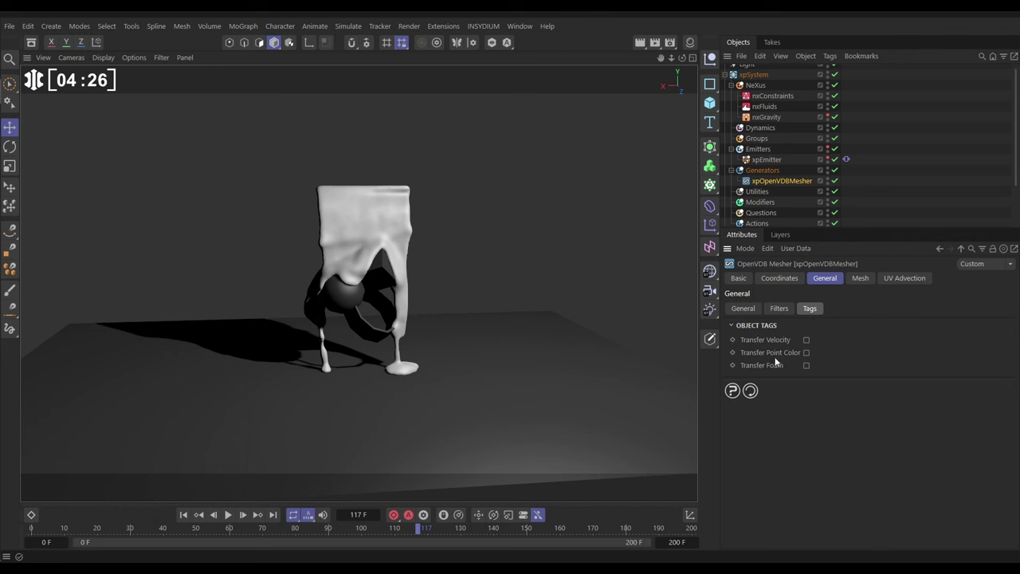
left_click(805, 353)
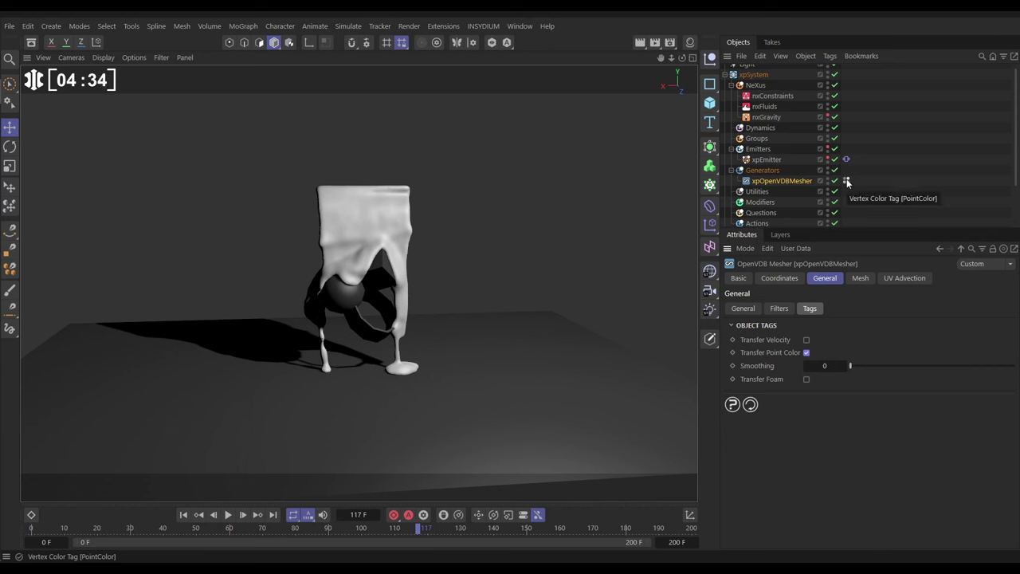
left_click(846, 181)
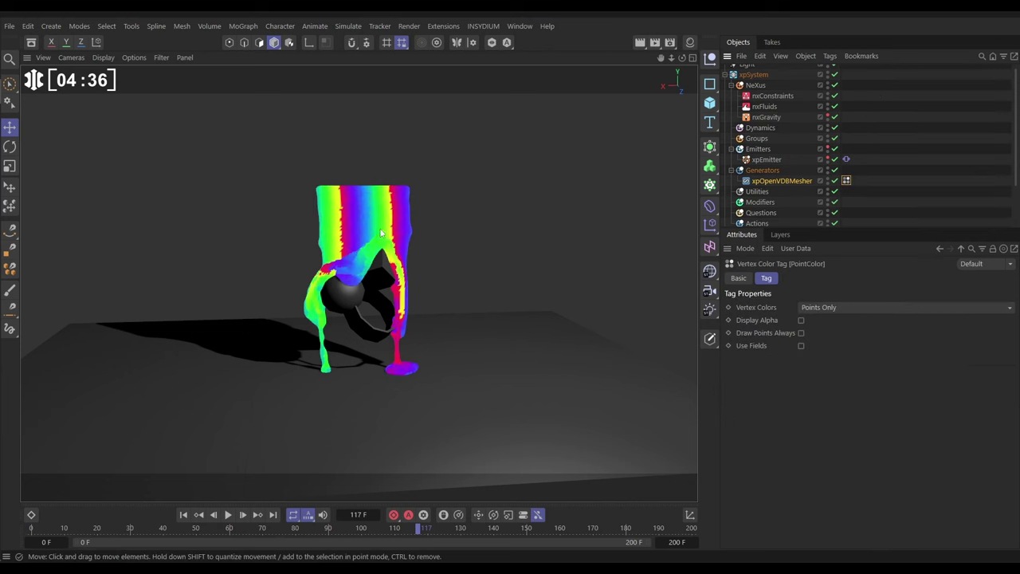
Replay the simulation to frame 70 and set the mesher's colour Smoothing to 15
left_click(183, 514)
left_click(228, 514)
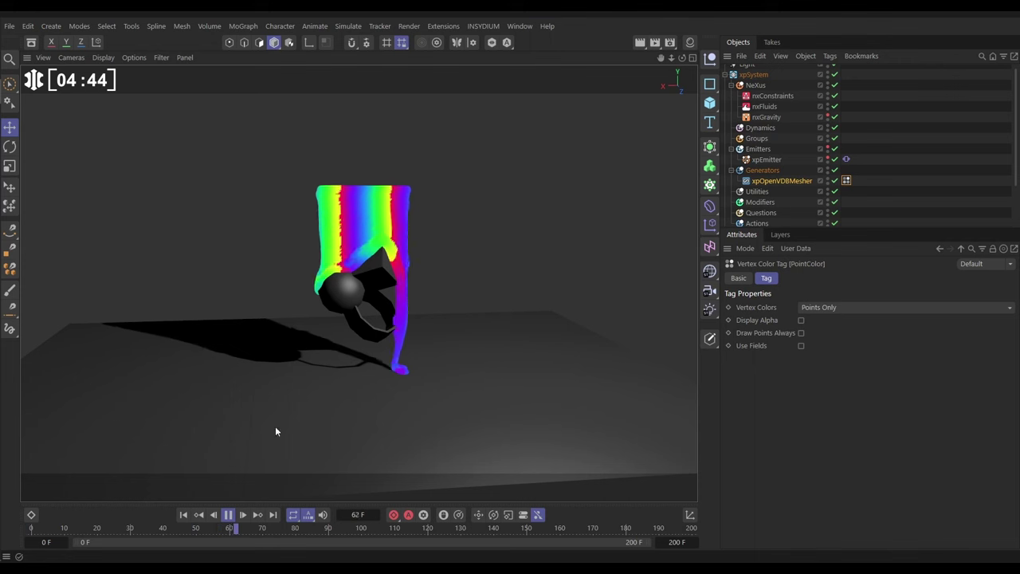
left_click(229, 515)
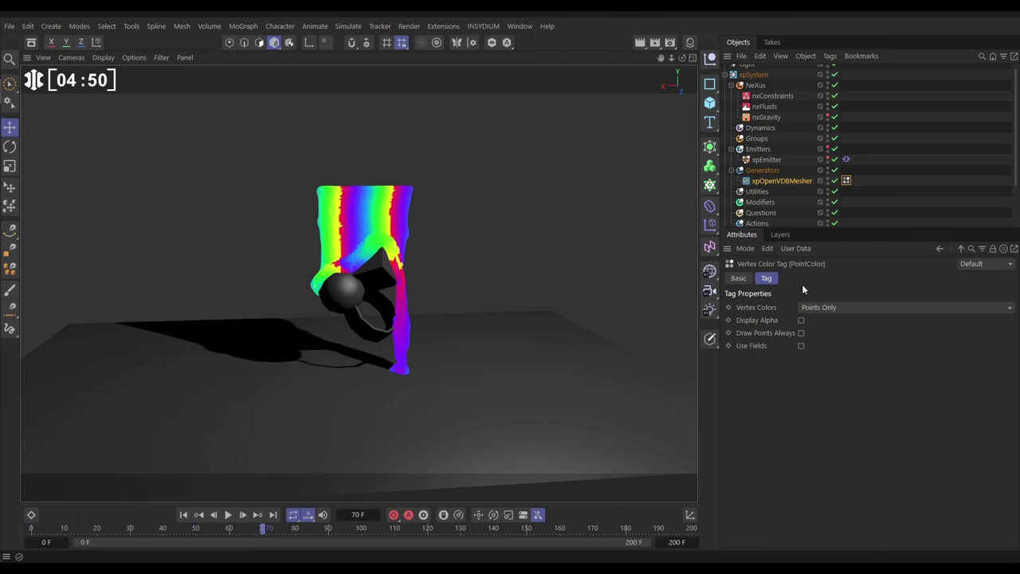
left_click(787, 182)
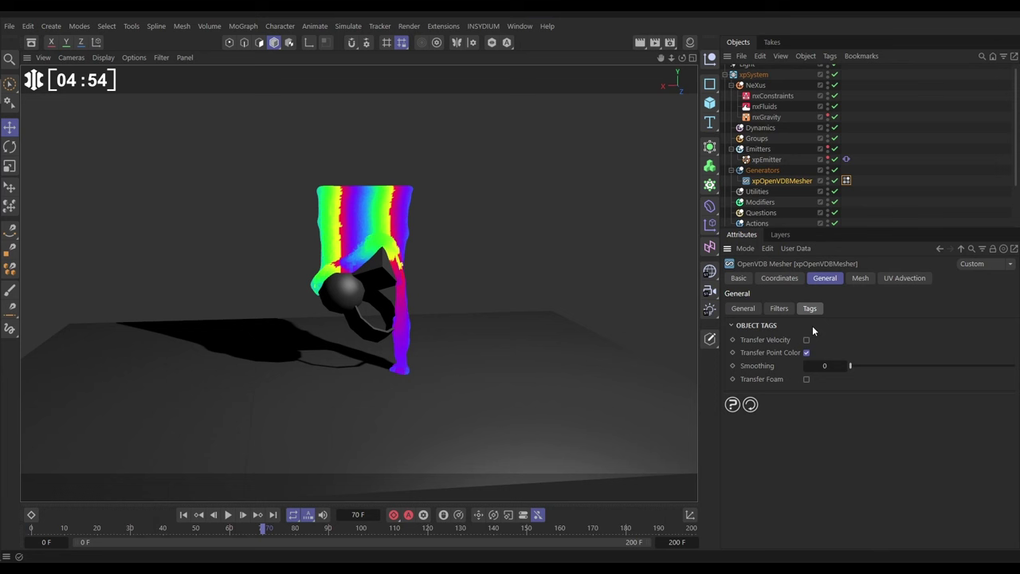
left_click_drag(862, 364, 871, 367)
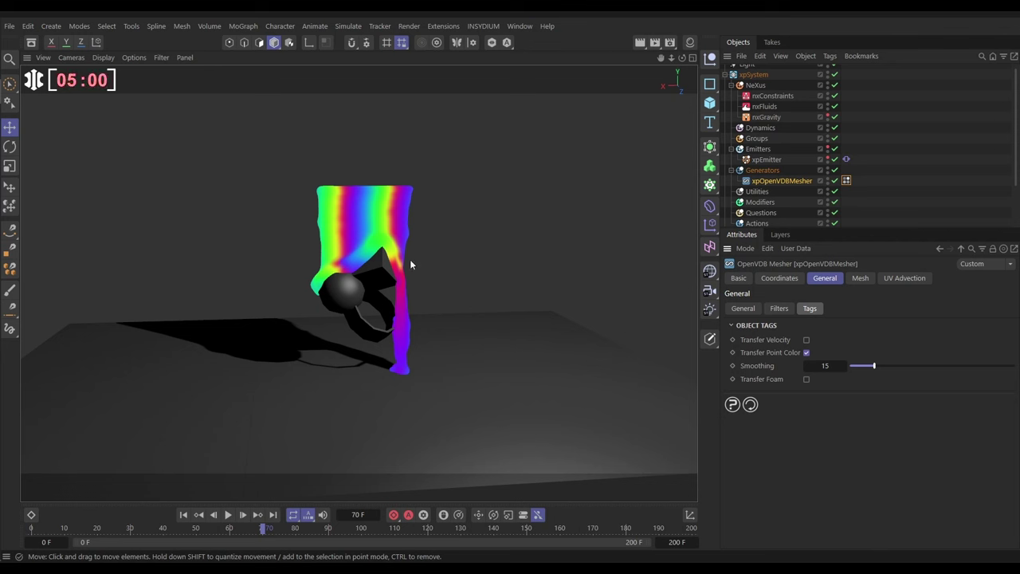
Create a new material named Mat and apply it to xpOpenVDBMesher
left_click(690, 44)
double_click(576, 228)
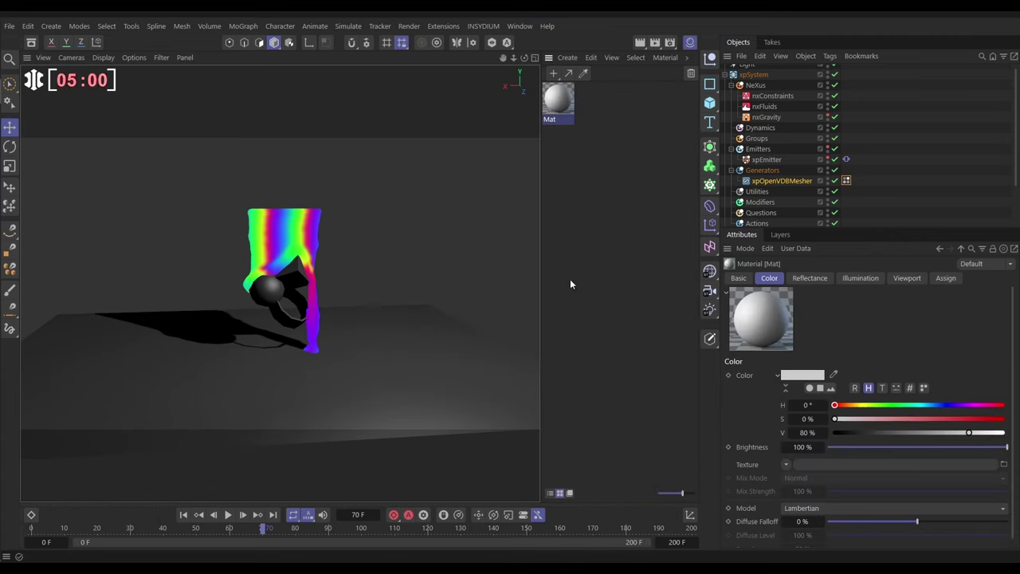
left_click_drag(553, 115, 777, 181)
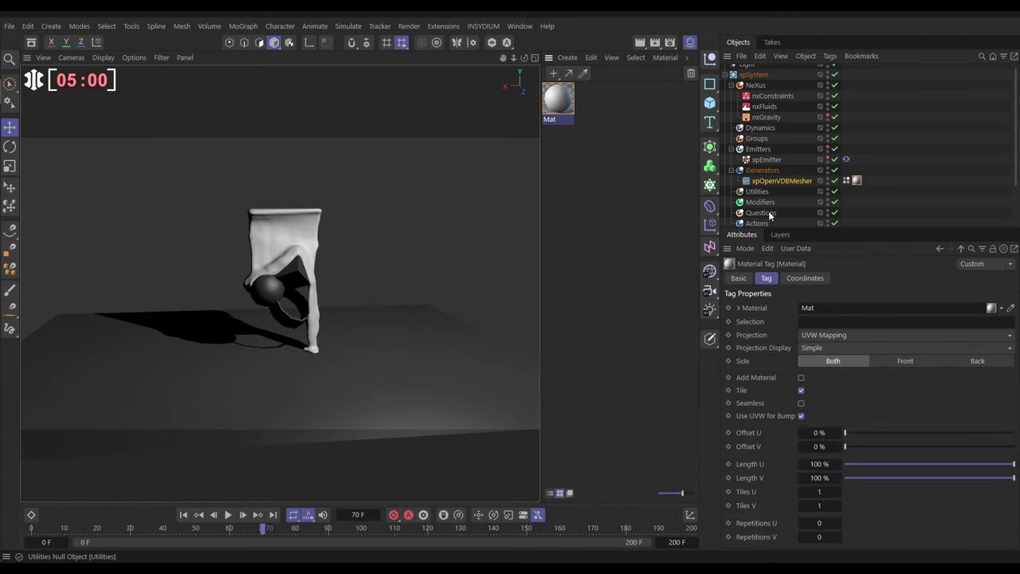
double_click(558, 100)
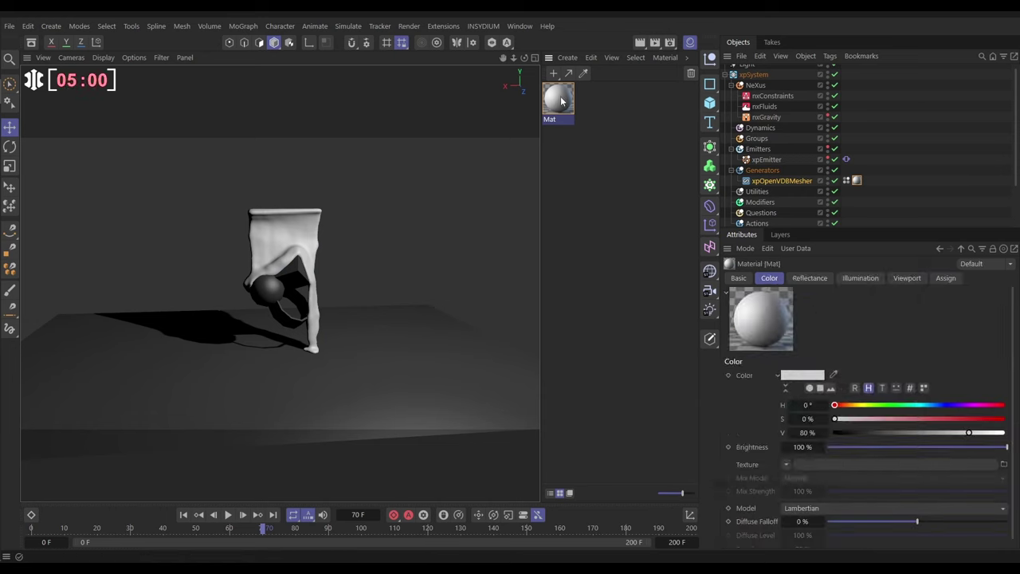
left_click_drag(632, 88, 403, 83)
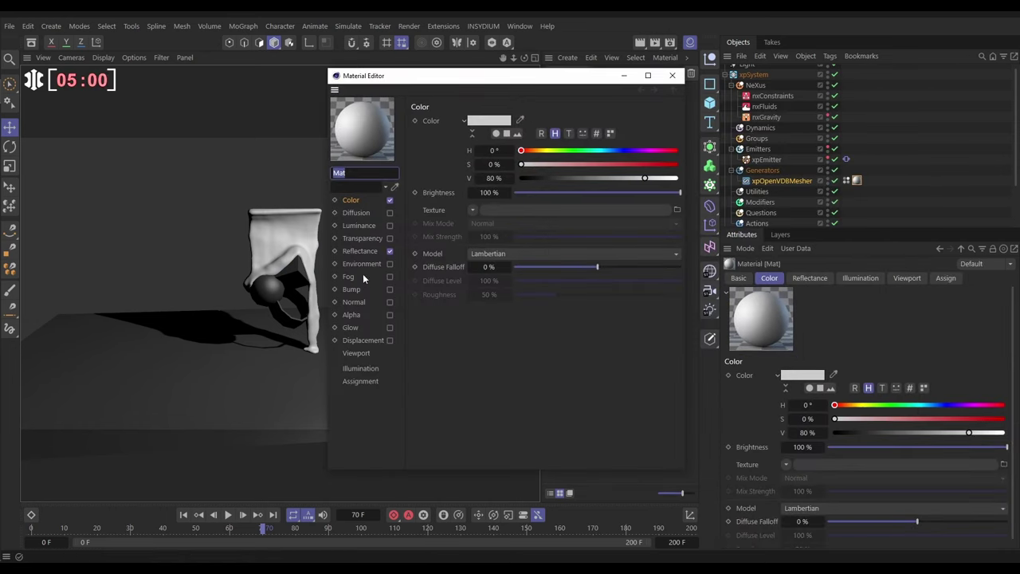
Add a Beckmann reflectance layer to Mat with Dielectric Fresnel
left_click(354, 250)
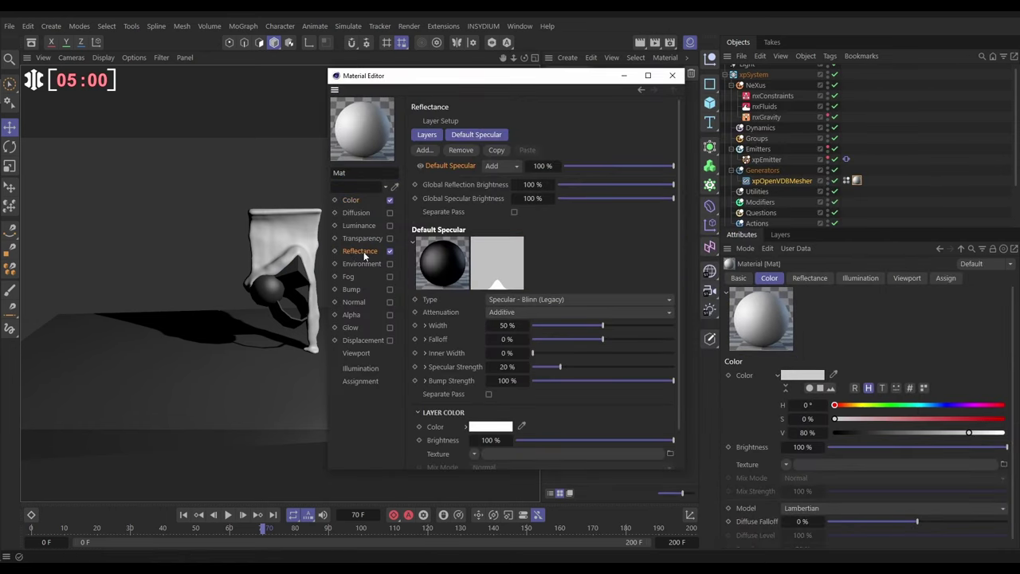
left_click(427, 151)
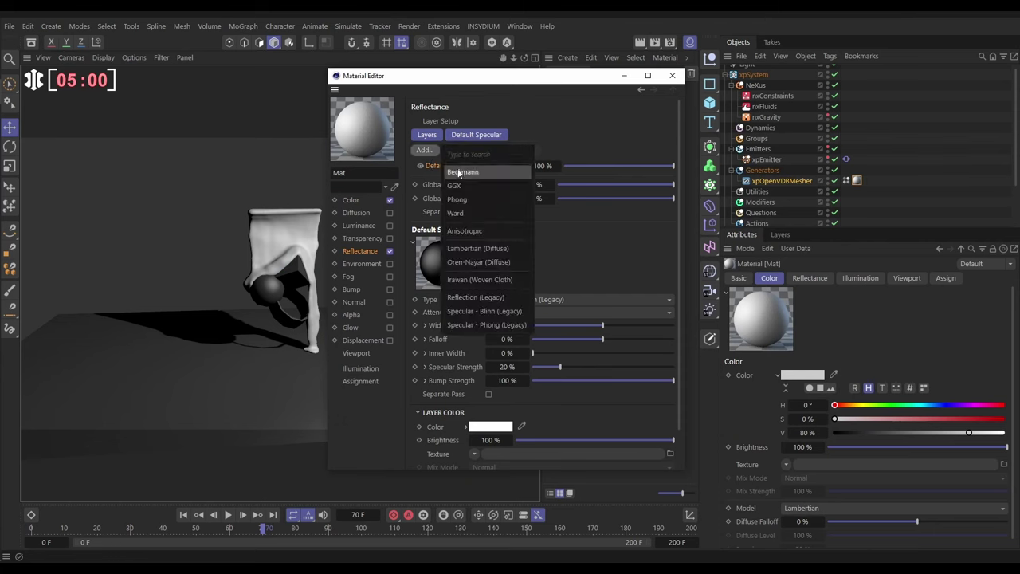
left_click(466, 172)
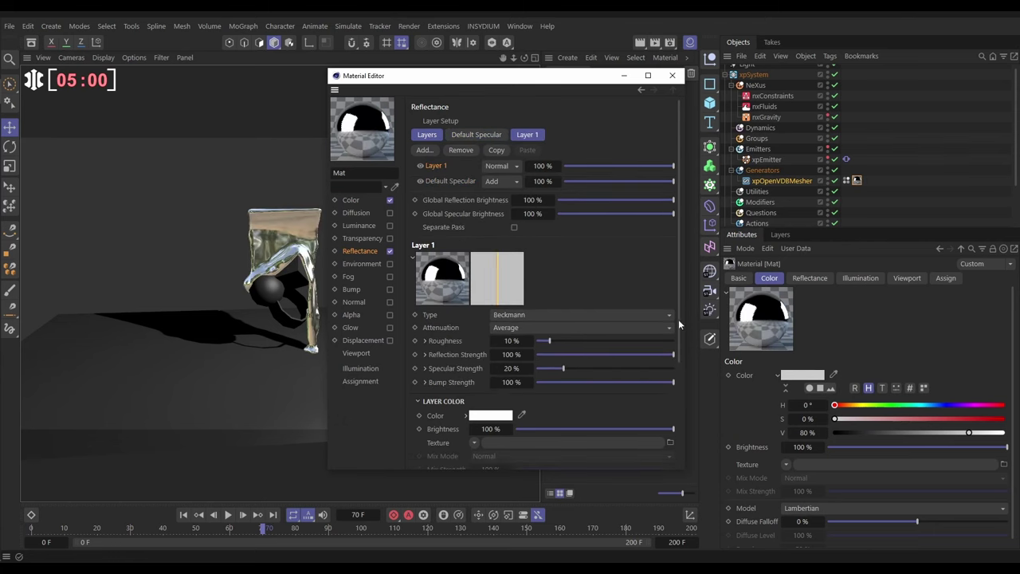
scroll(678, 322, "down", 5)
left_click(475, 385)
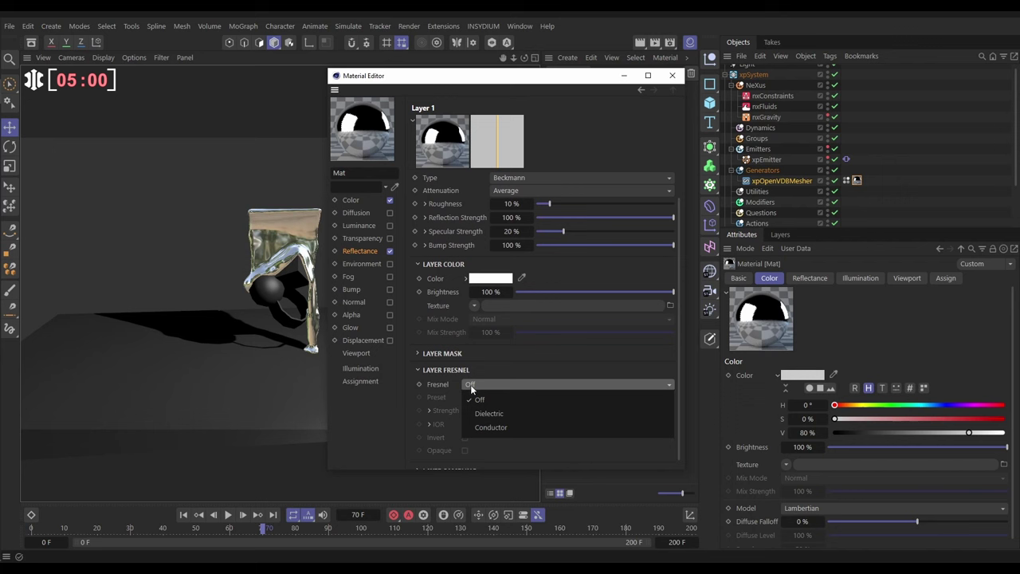
left_click(495, 414)
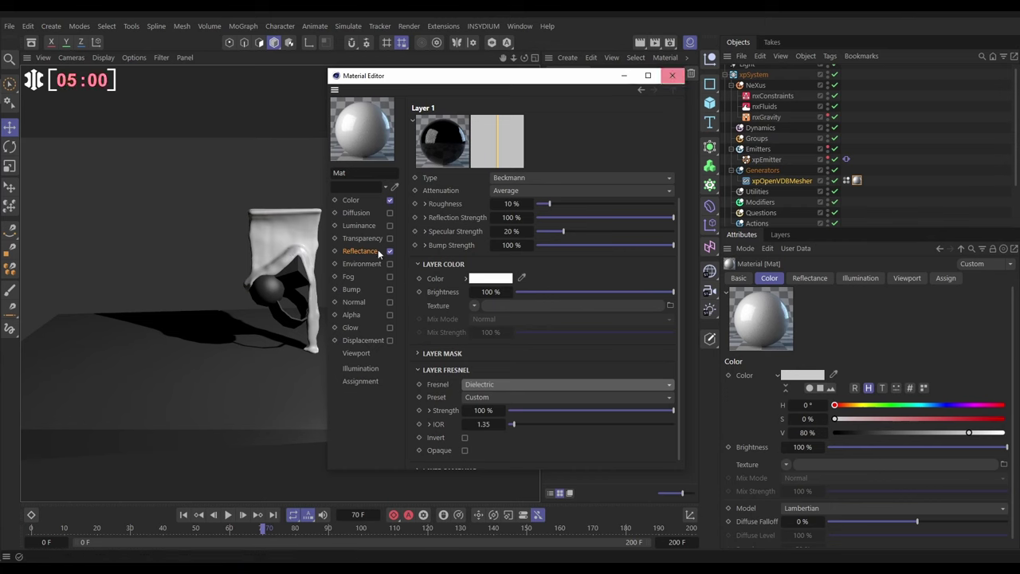
left_click_drag(380, 255, 293, 257, "alt")
Set Mat's Color texture to a Vertex Map shader linked to the PointColor tag
left_click(356, 204)
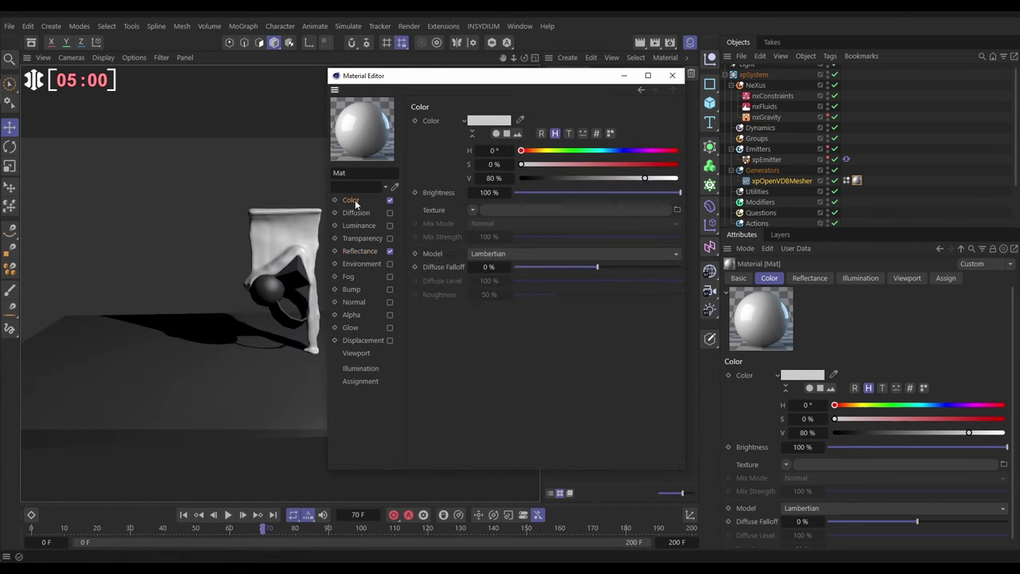
left_click(471, 209)
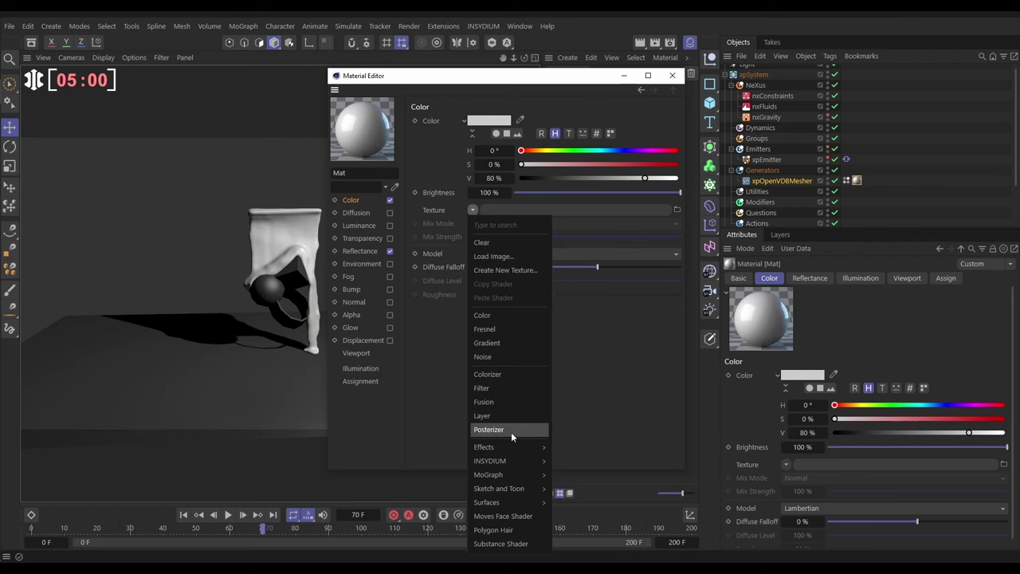
mouse_move(510, 447)
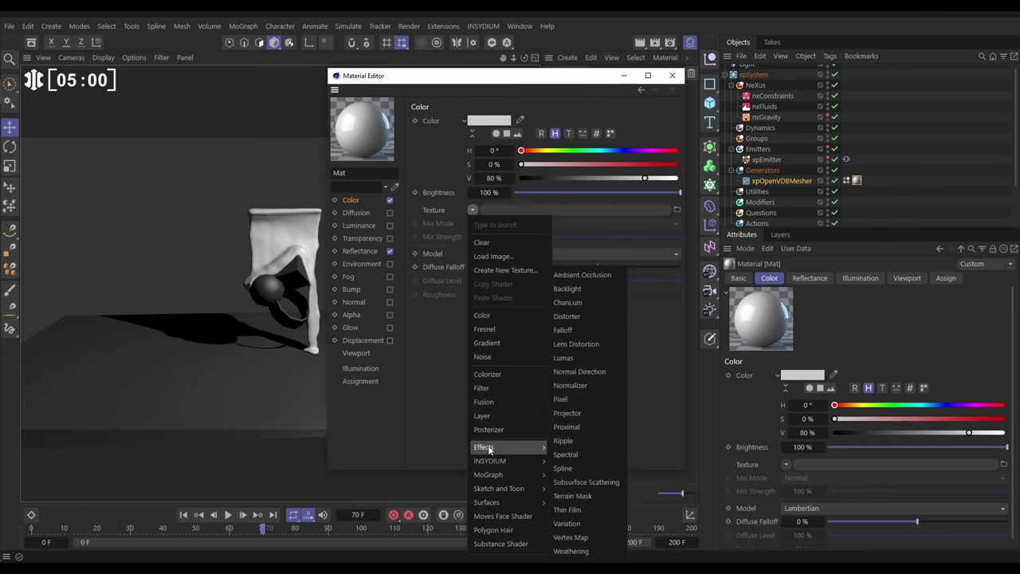
left_click(571, 537)
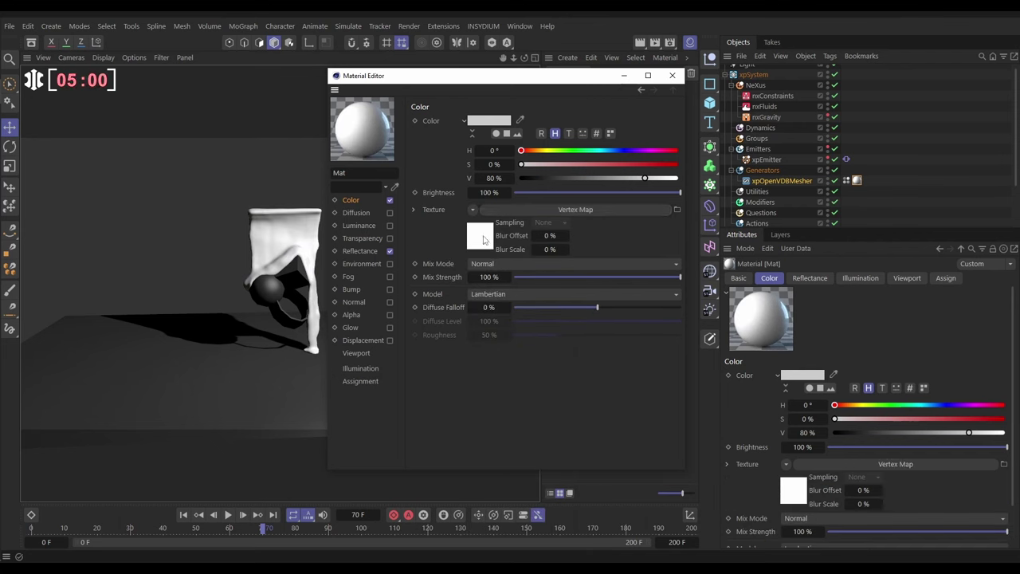
left_click(486, 209)
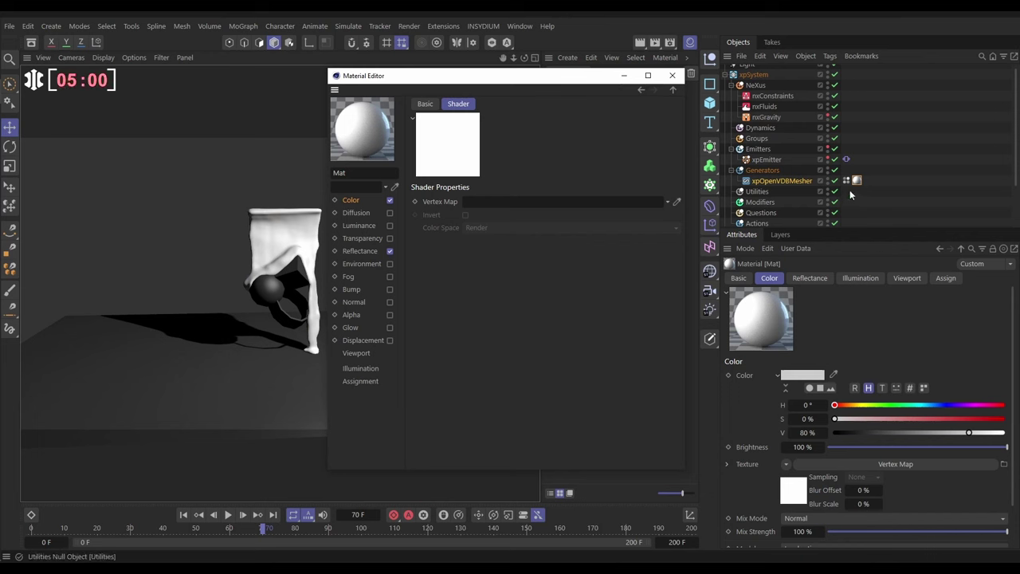
left_click_drag(854, 181, 595, 211)
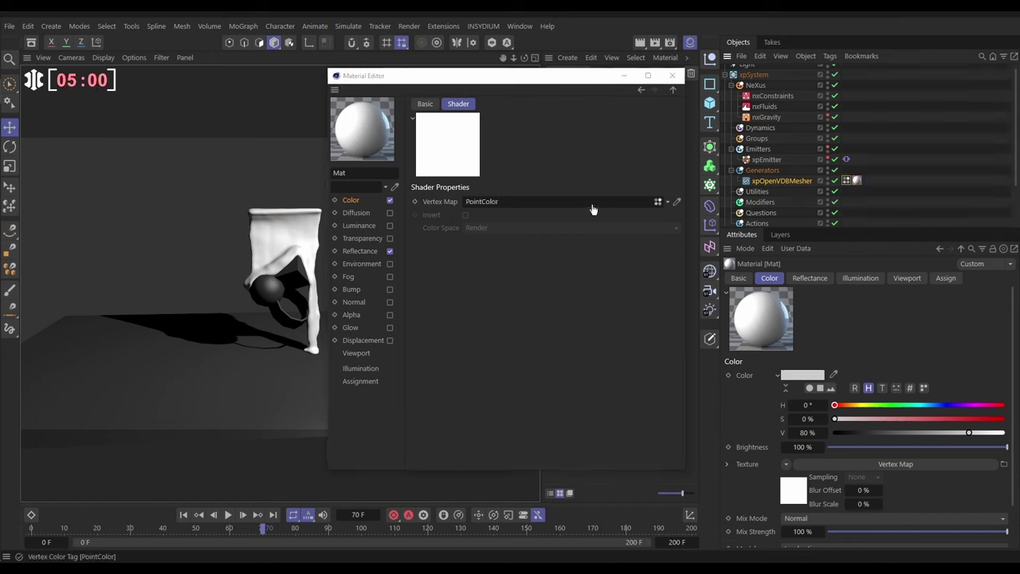
left_click(672, 75)
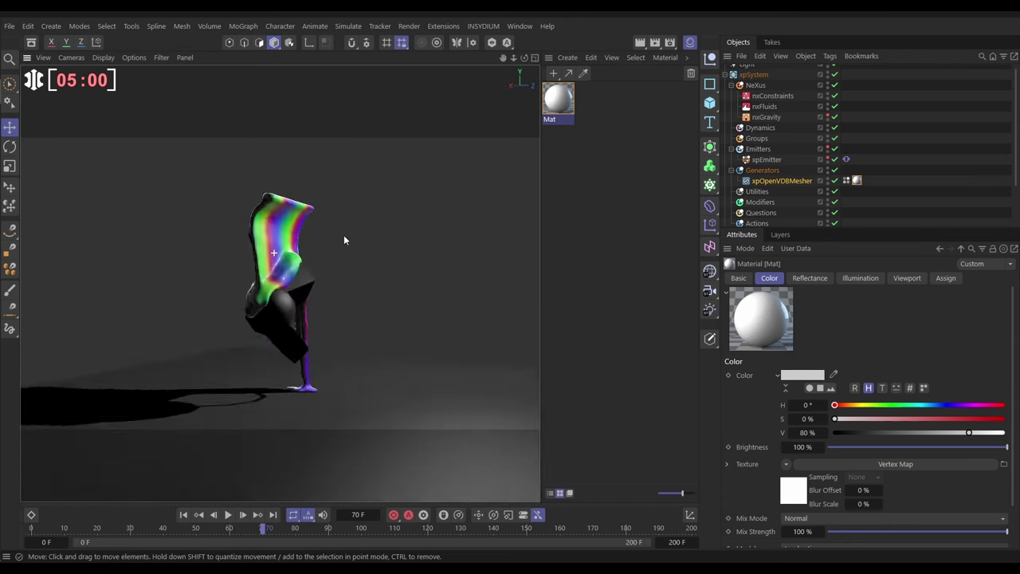
Replay the simulation from the start and hide the Material Manager
left_click(184, 514)
left_click(228, 514)
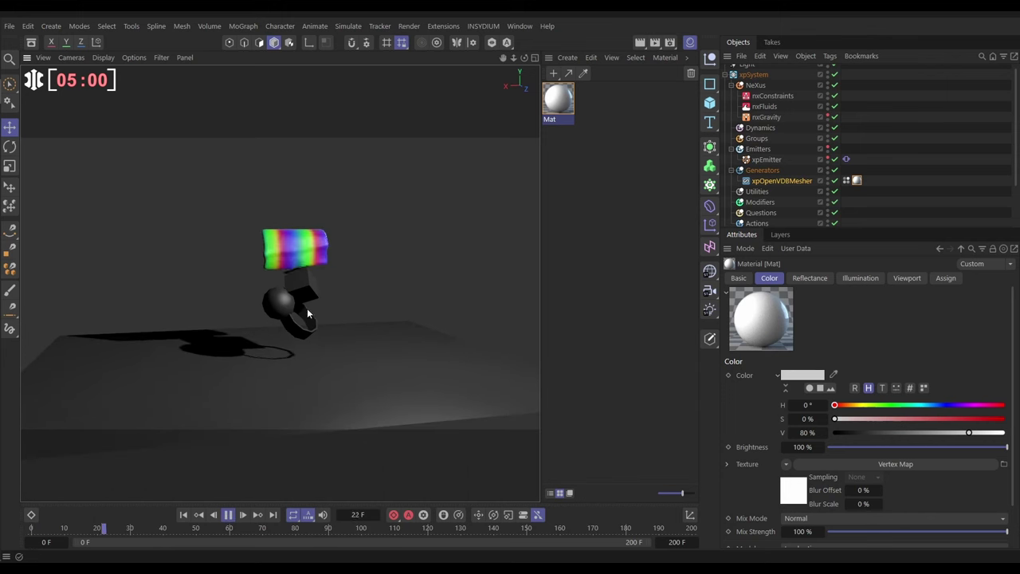
left_click(690, 42)
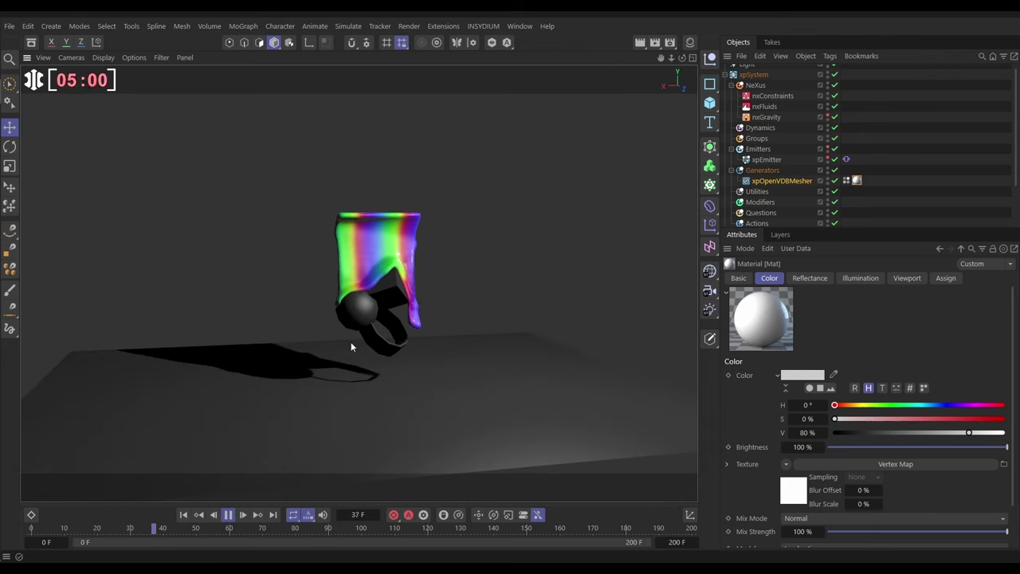